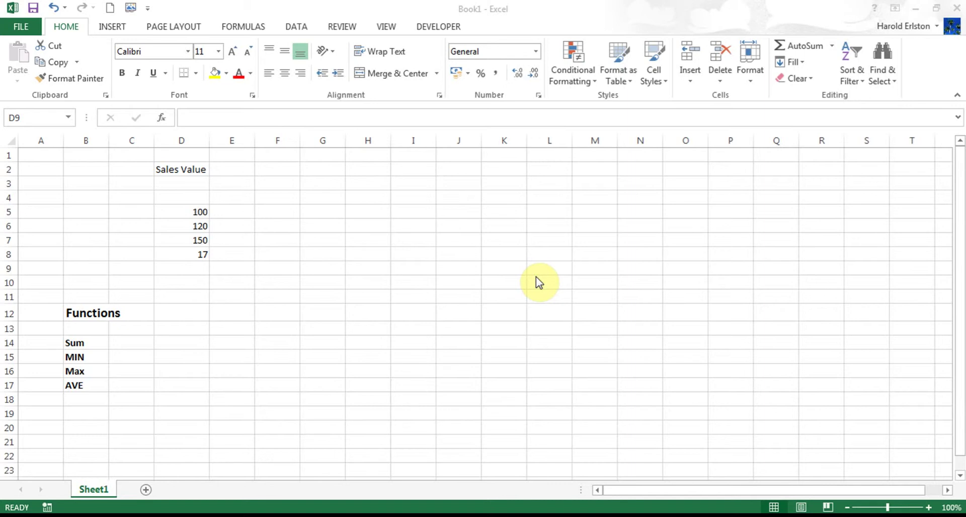
Total the sales values D5:D8 in cell D9 with AutoSum.
{"action": "left_click", "coordinate": [185, 268]}
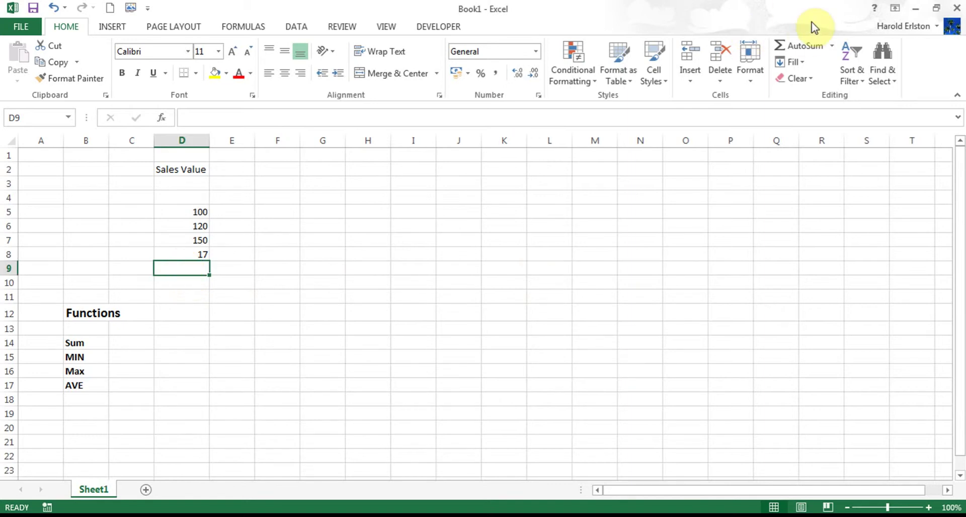
{"action": "left_click", "coordinate": [801, 50]}
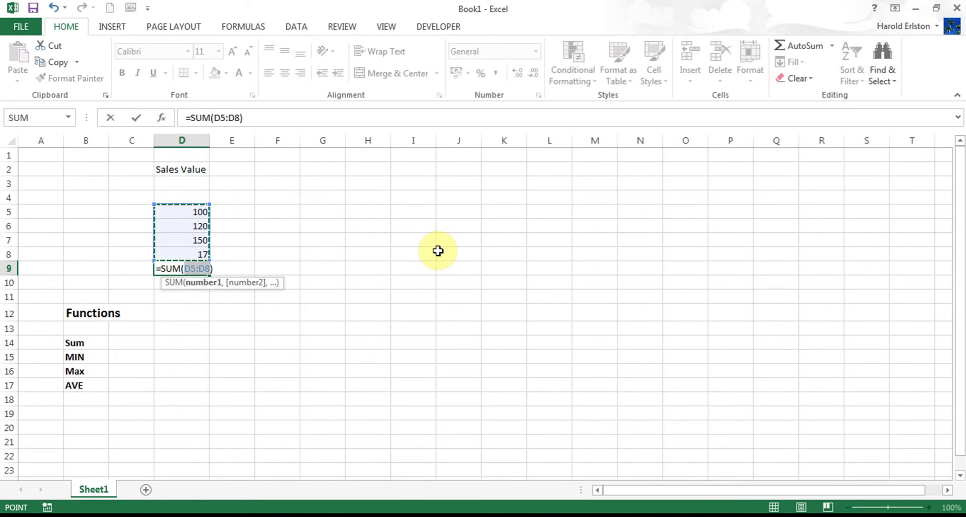
{"action": "key", "text": "Return"}
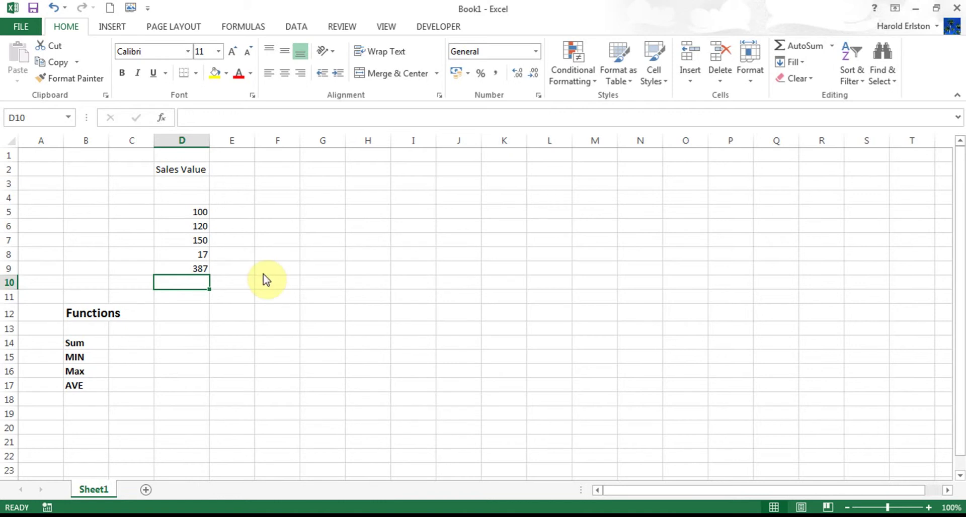
Enter a SUM formula over D5:D8 in cell C14, beside the Sum label.
{"action": "left_click", "coordinate": [129, 342]}
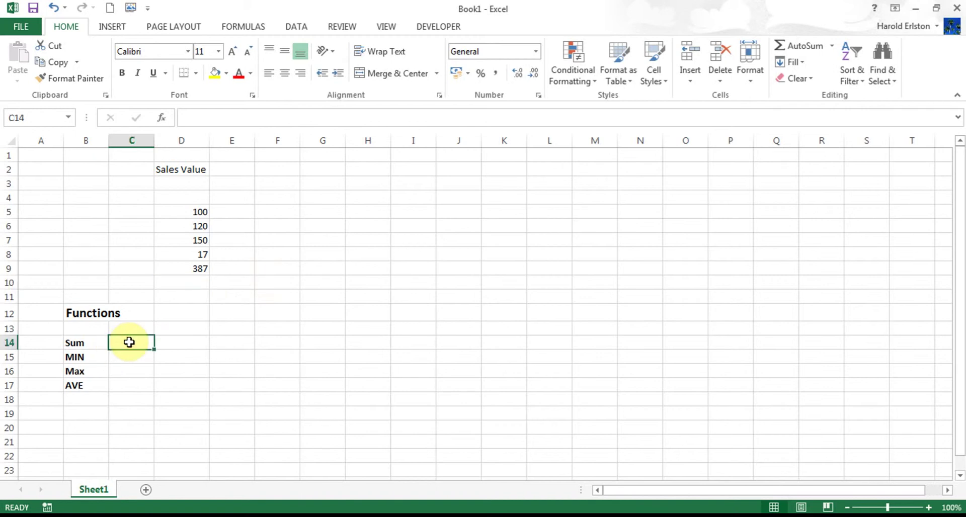
{"action": "type", "text": "=s"}
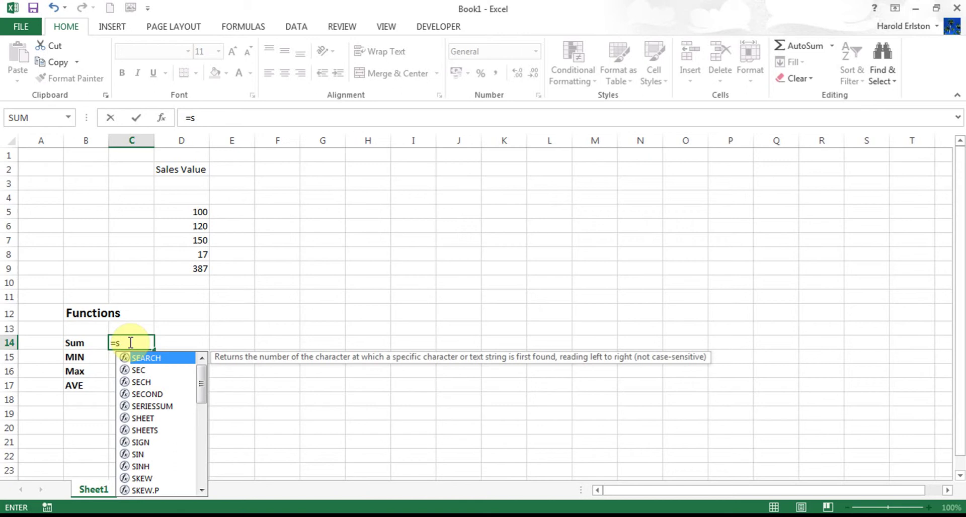
{"action": "type", "text": "u"}
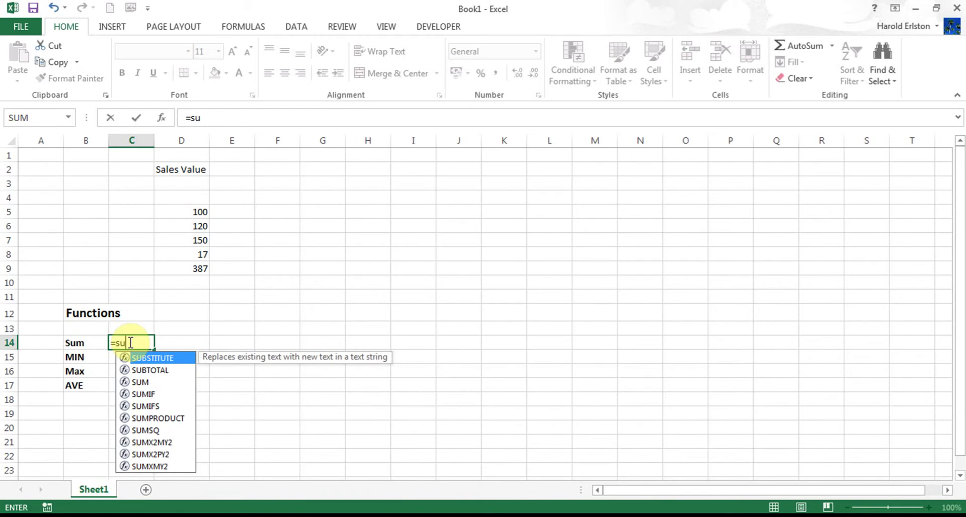
{"action": "left_click", "coordinate": [146, 381]}
{"action": "double_click", "coordinate": [146, 382]}
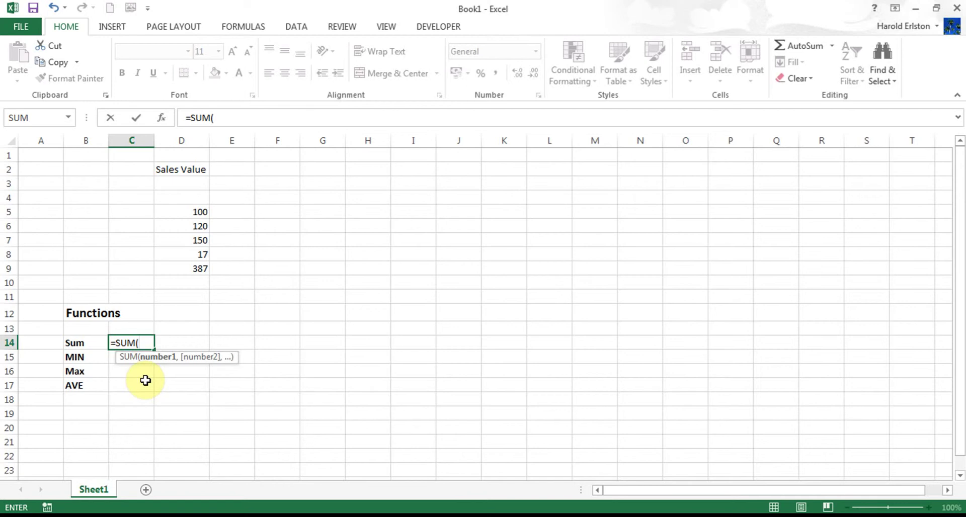
{"action": "left_click_drag", "start_coordinate": [201, 211], "coordinate": [196, 257]}
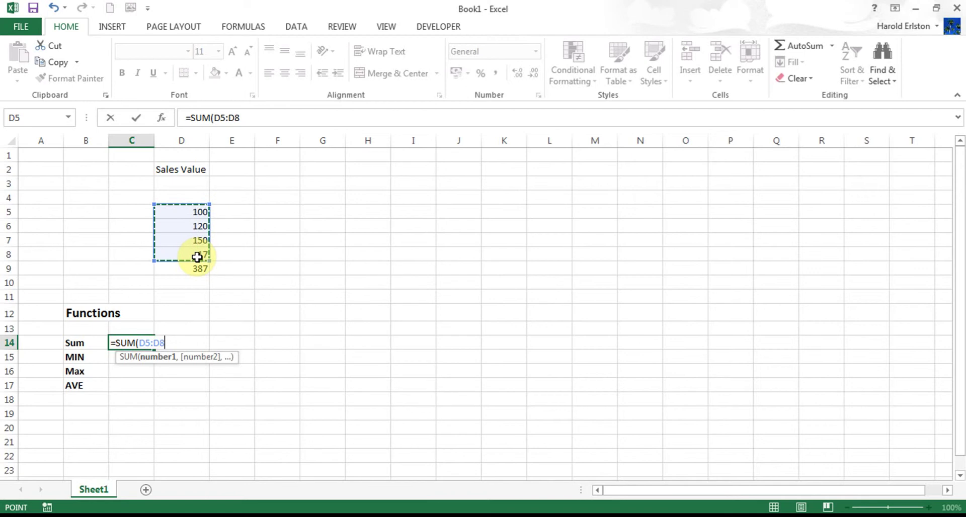
{"action": "key", "text": "Return"}
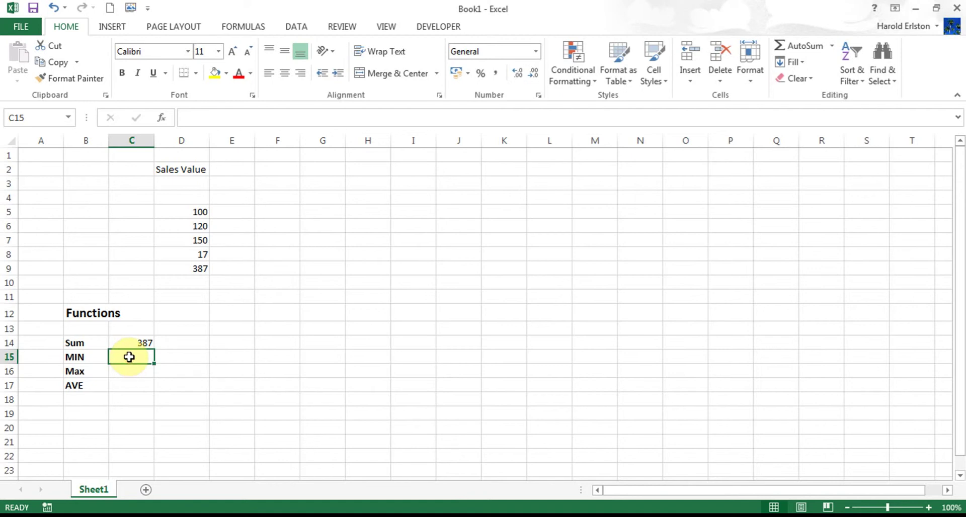
Enter a MIN formula over D5:D8 in cell C15, beside the MIN label.
{"action": "type", "text": "="}
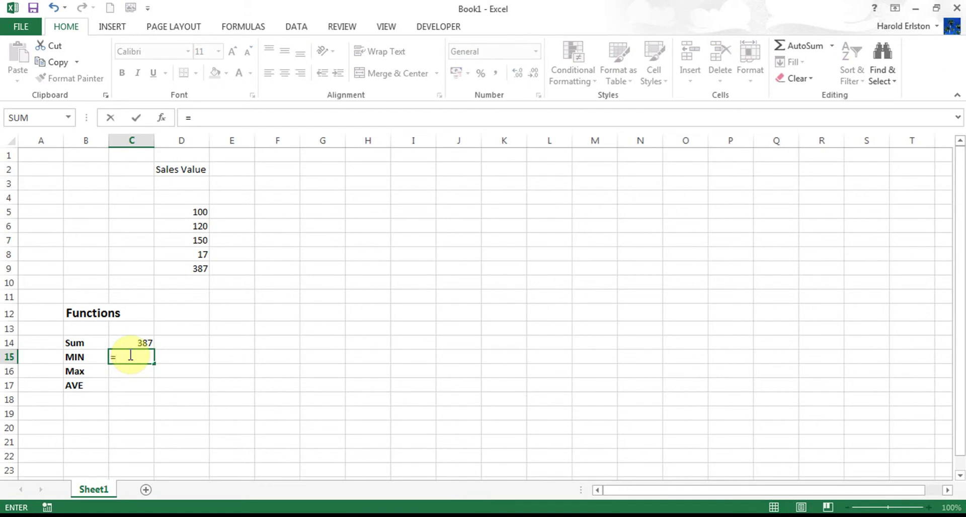
{"action": "type", "text": "mi"}
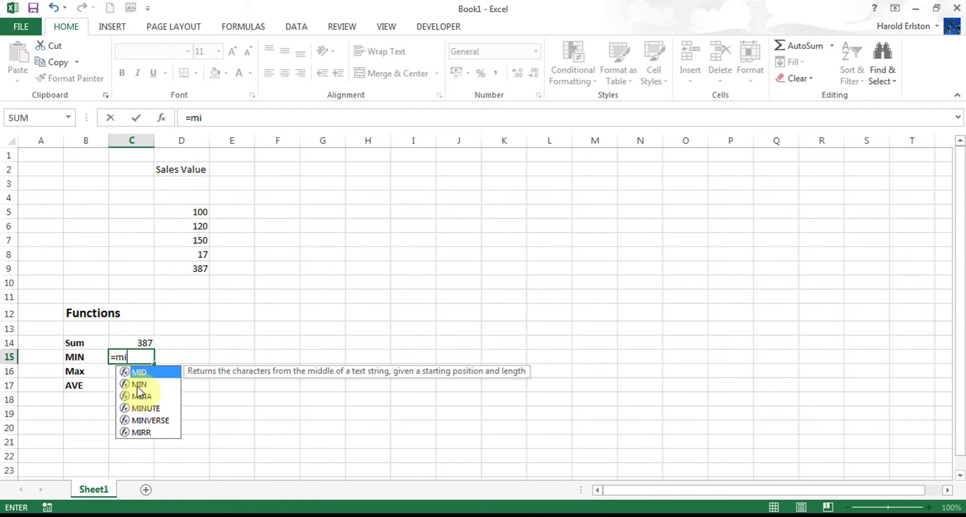
{"action": "double_click", "coordinate": [139, 384]}
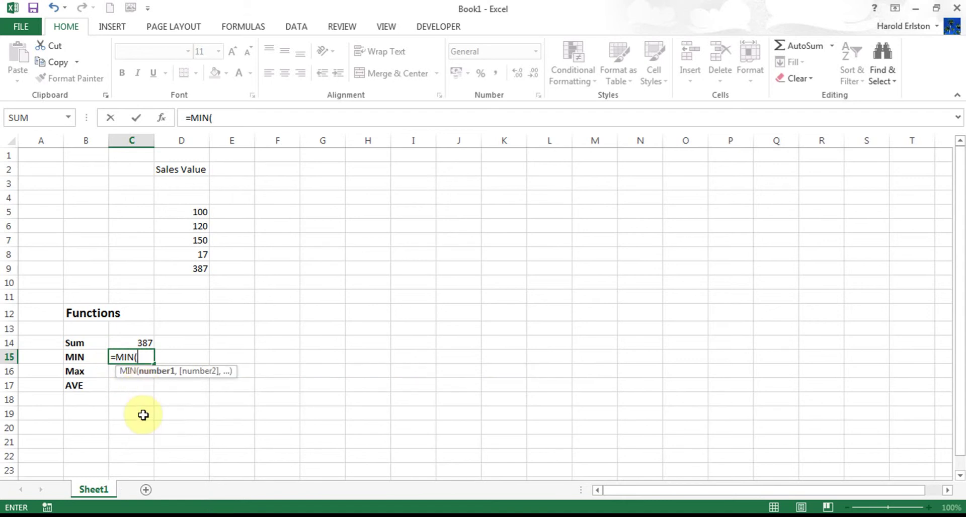
{"action": "left_click_drag", "start_coordinate": [197, 211], "coordinate": [194, 253]}
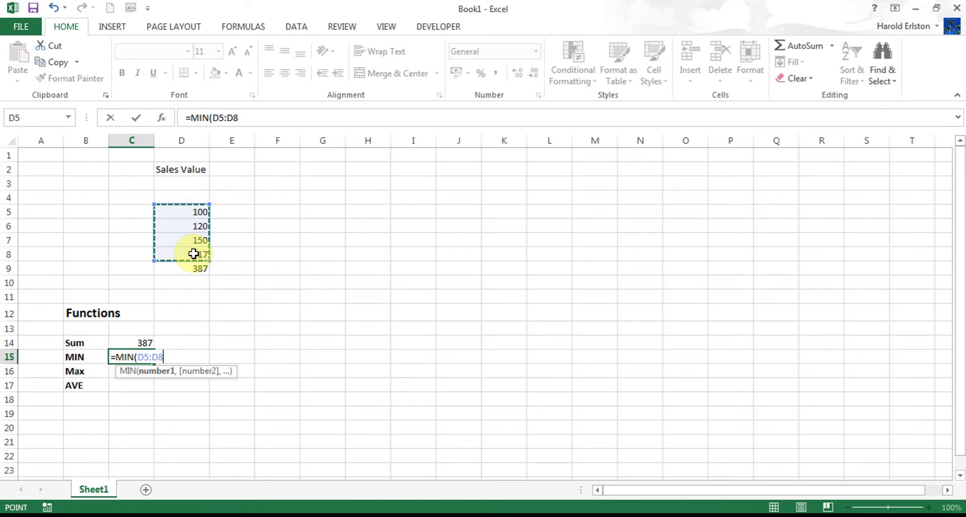
{"action": "key", "text": "Return"}
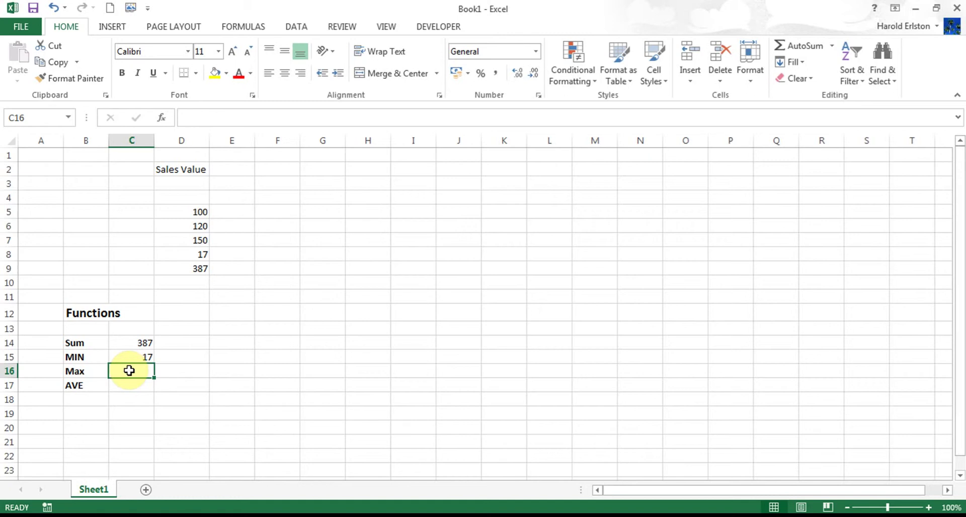
Enter a MAX formula over D5:D8 in cell C16, beside the Max label.
{"action": "type", "text": "="}
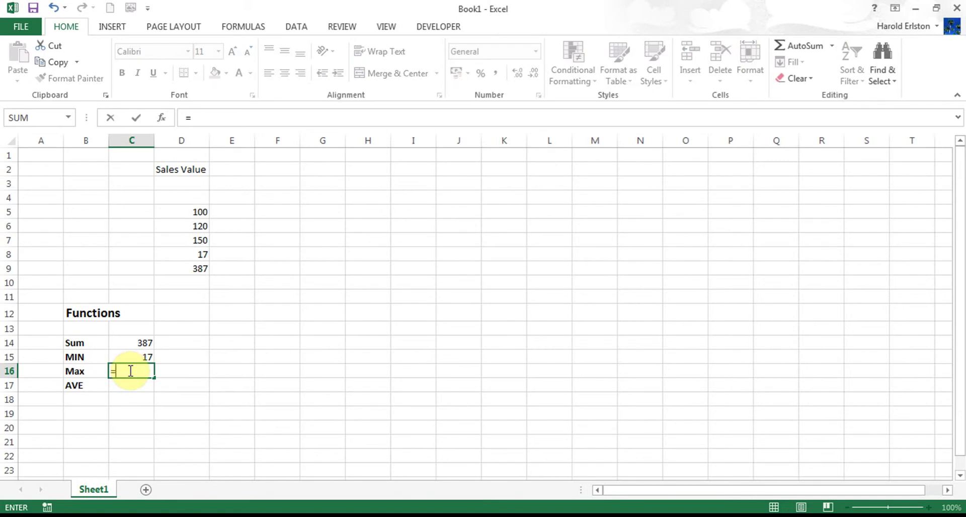
{"action": "type", "text": "ma"}
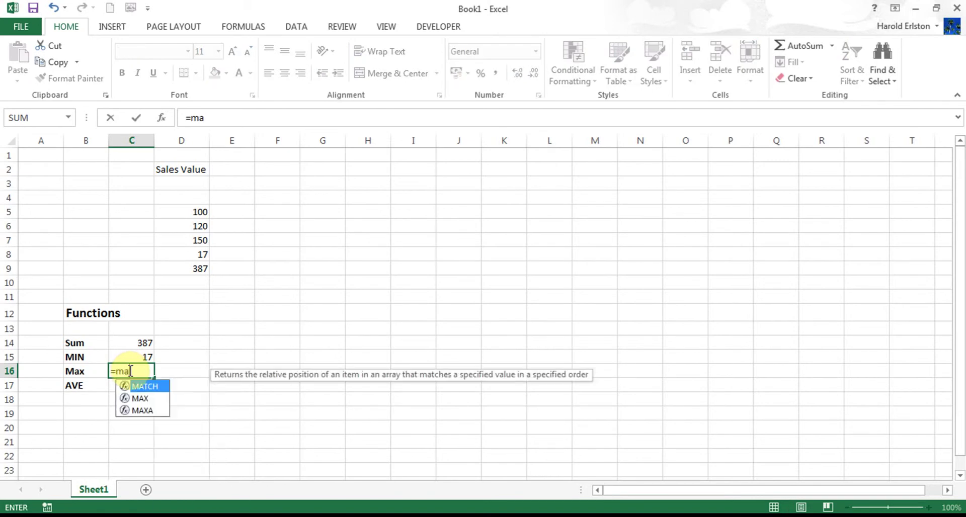
{"action": "double_click", "coordinate": [144, 399]}
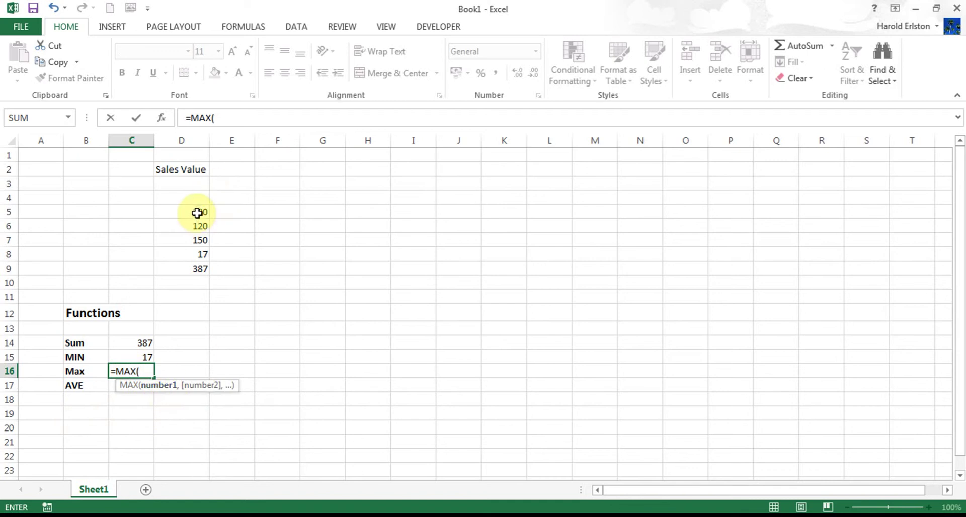
{"action": "left_click_drag", "start_coordinate": [197, 212], "coordinate": [198, 253]}
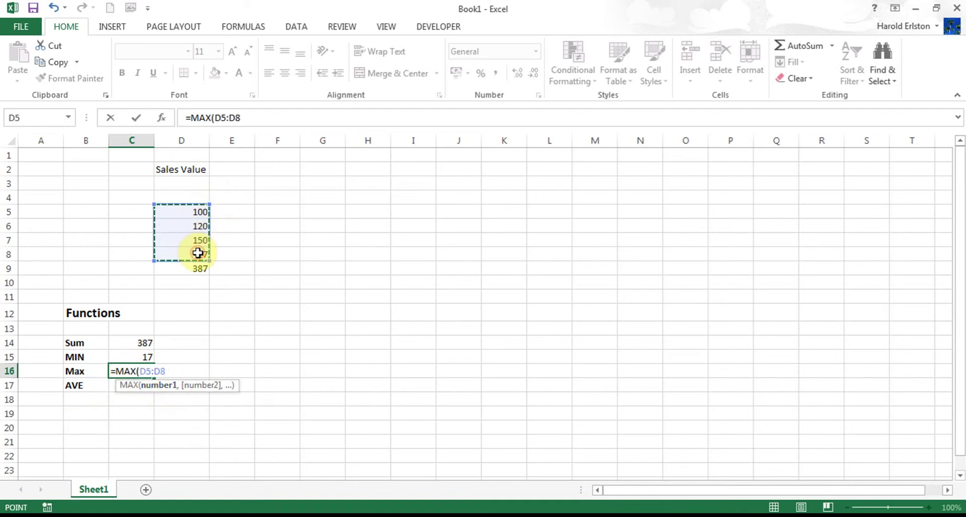
{"action": "key", "text": "Return"}
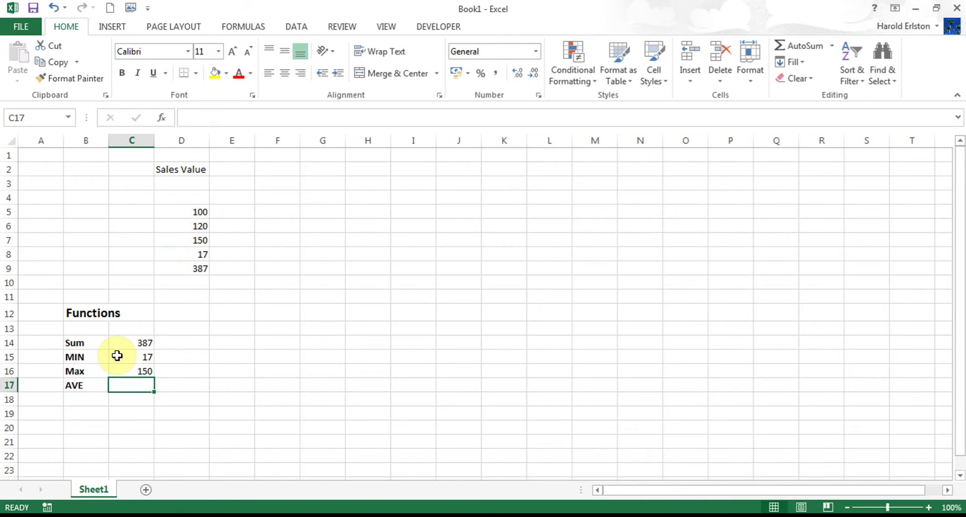
Enter an AVERAGE formula over D5:D8 in cell C17, beside the AVE label.
{"action": "type", "text": "=av"}
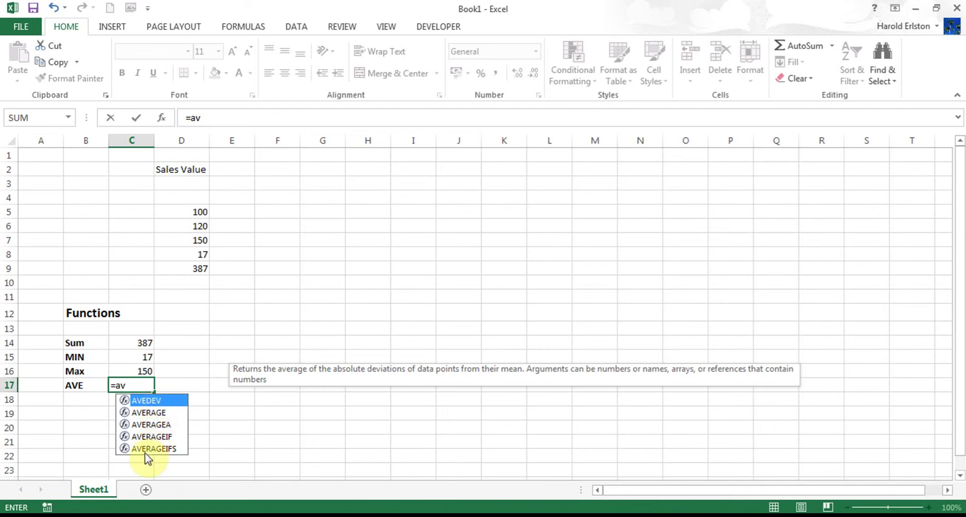
{"action": "double_click", "coordinate": [157, 414]}
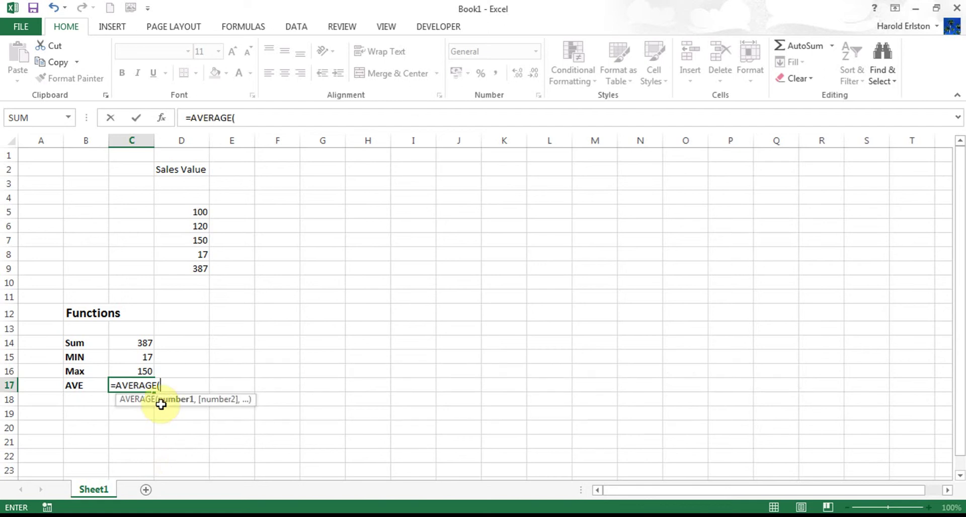
{"action": "left_click", "coordinate": [201, 211]}
{"action": "left_click_drag", "start_coordinate": [202, 237], "coordinate": [202, 255]}
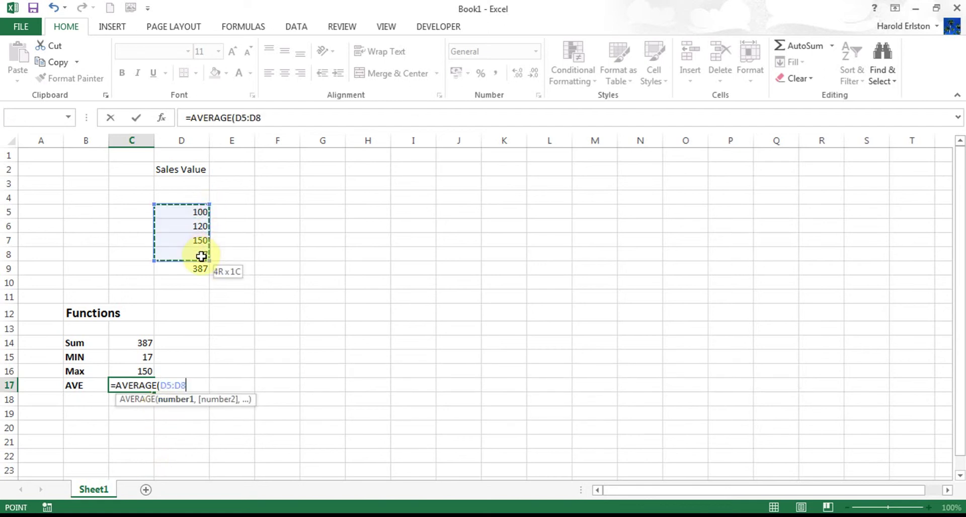
{"action": "key", "text": "Return"}
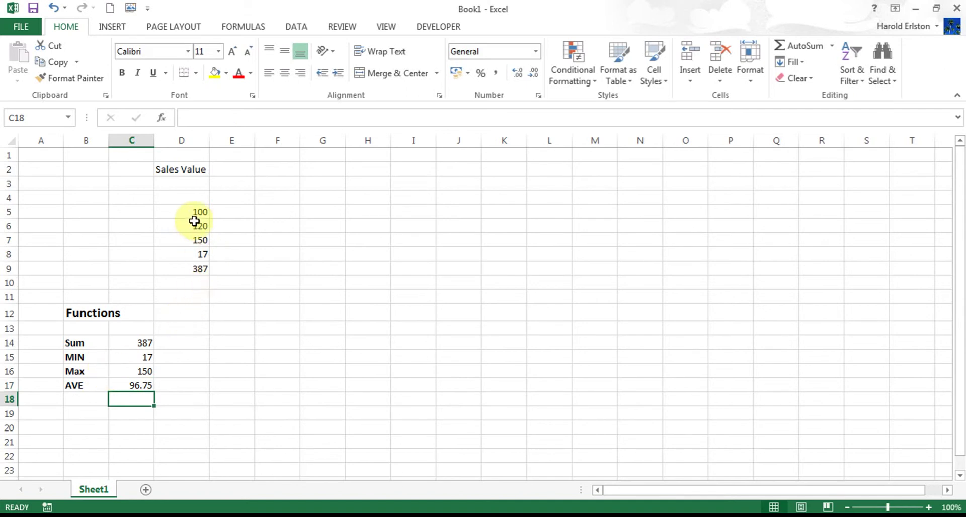
Apply a Thick Box Border around the sales values in D5:D8.
{"action": "left_click_drag", "start_coordinate": [193, 211], "coordinate": [194, 254]}
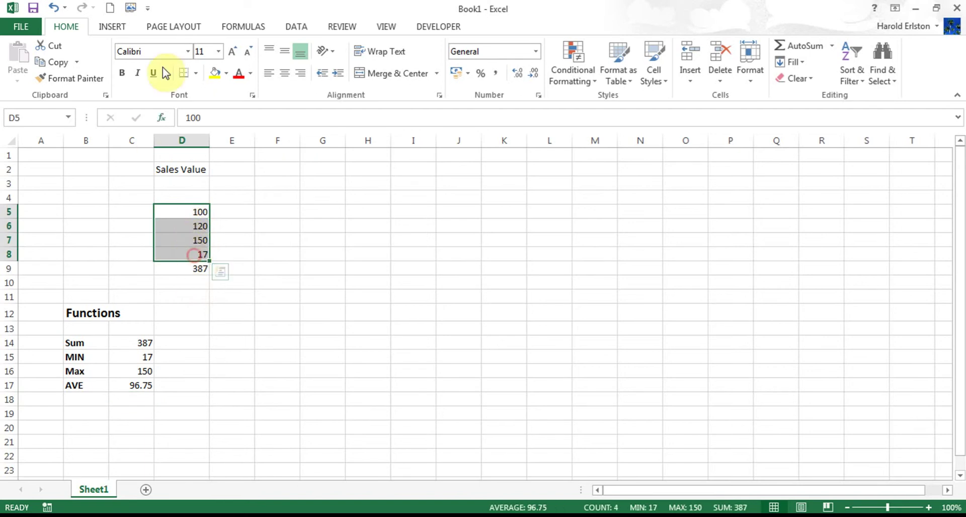
{"action": "left_click", "coordinate": [196, 74]}
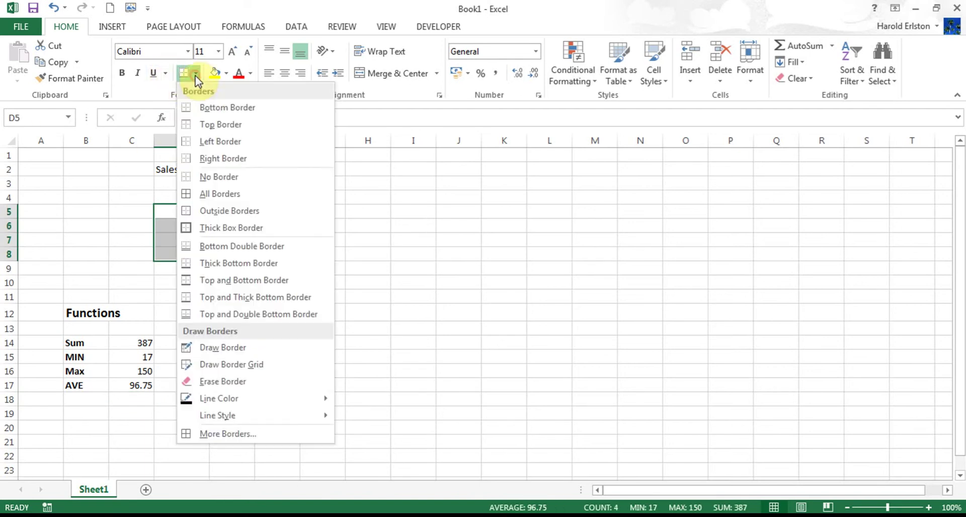
{"action": "left_click", "coordinate": [207, 230]}
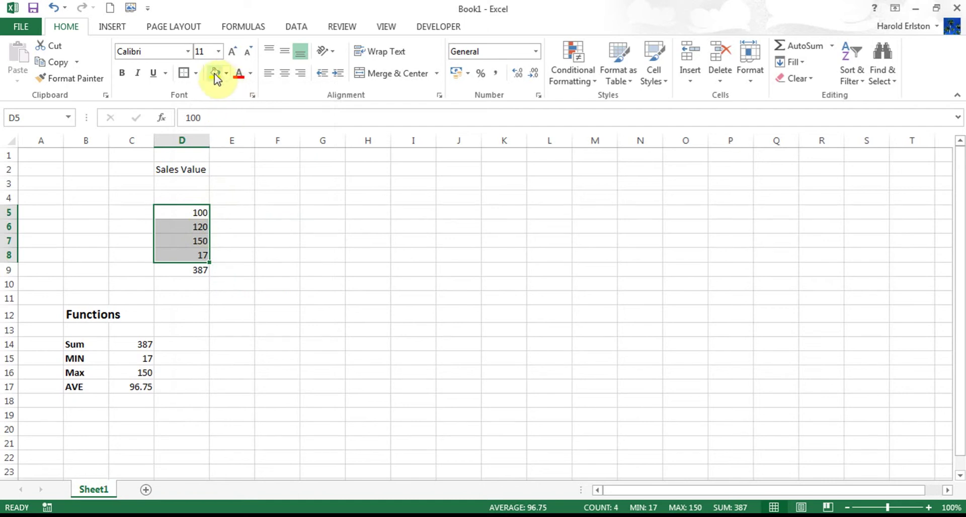
{"action": "left_click", "coordinate": [226, 74]}
{"action": "left_click", "coordinate": [226, 74]}
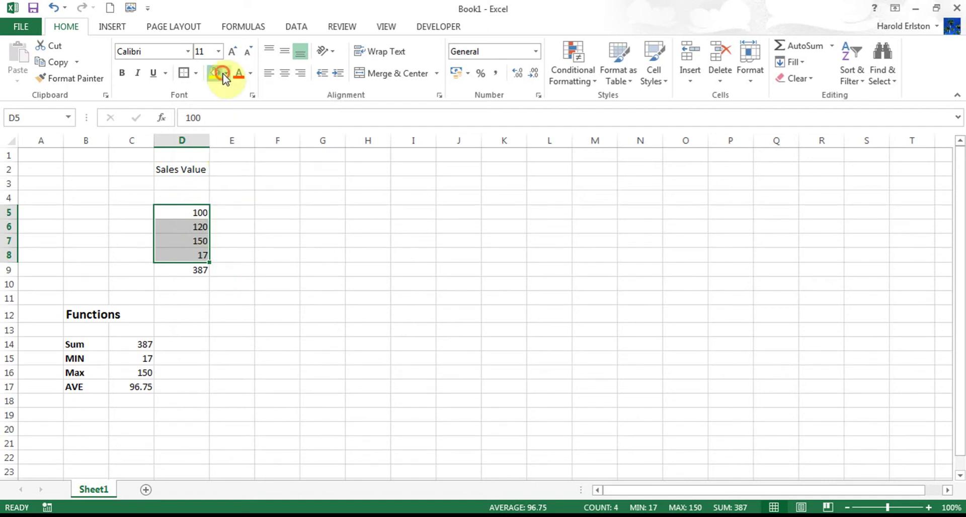
{"action": "left_click", "coordinate": [233, 245]}
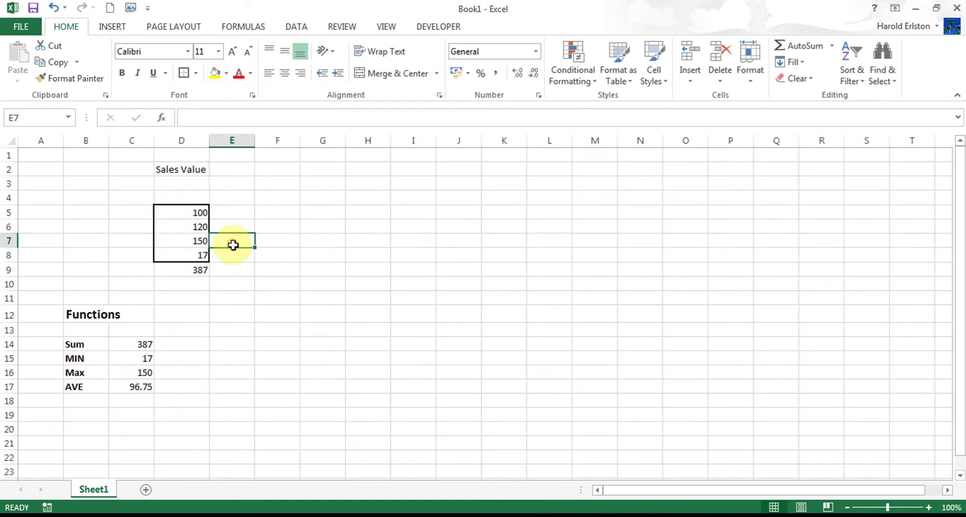
Look over the most recently used functions in the Insert Function dialog without inserting one.
{"action": "left_click", "coordinate": [156, 225]}
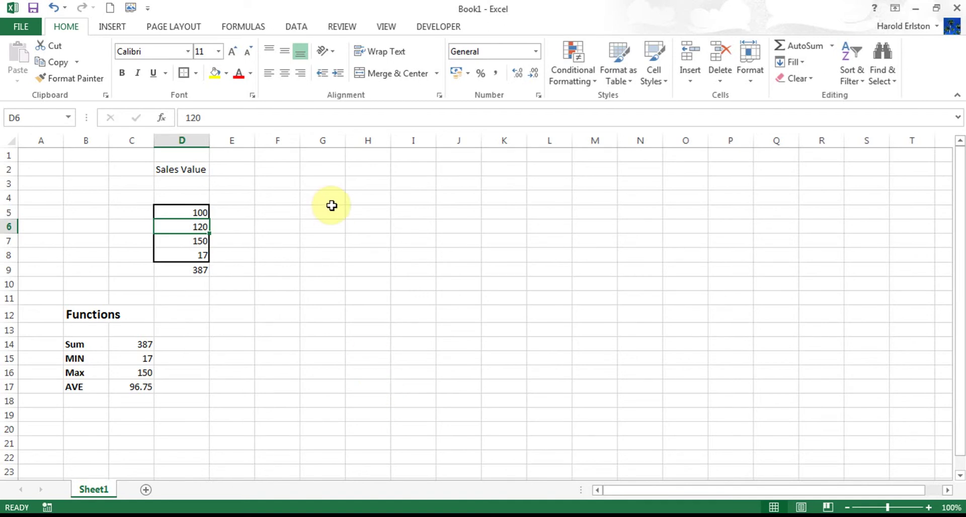
{"action": "left_click", "coordinate": [244, 28]}
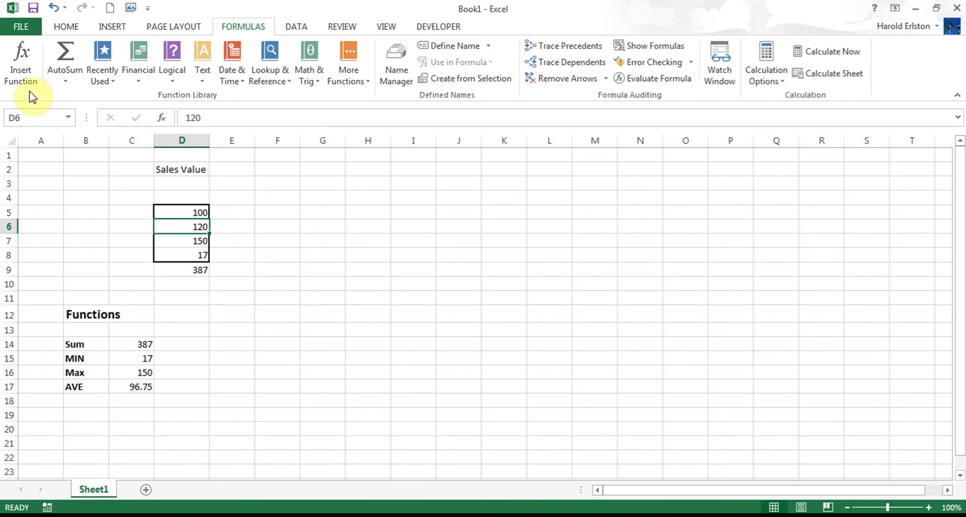
{"action": "left_click", "coordinate": [21, 73]}
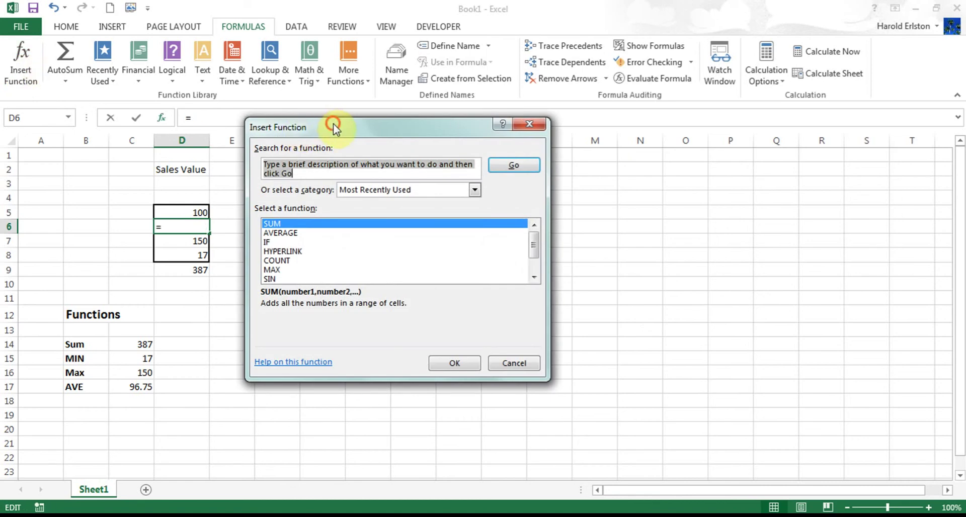
{"action": "left_click_drag", "start_coordinate": [335, 125], "coordinate": [454, 132]}
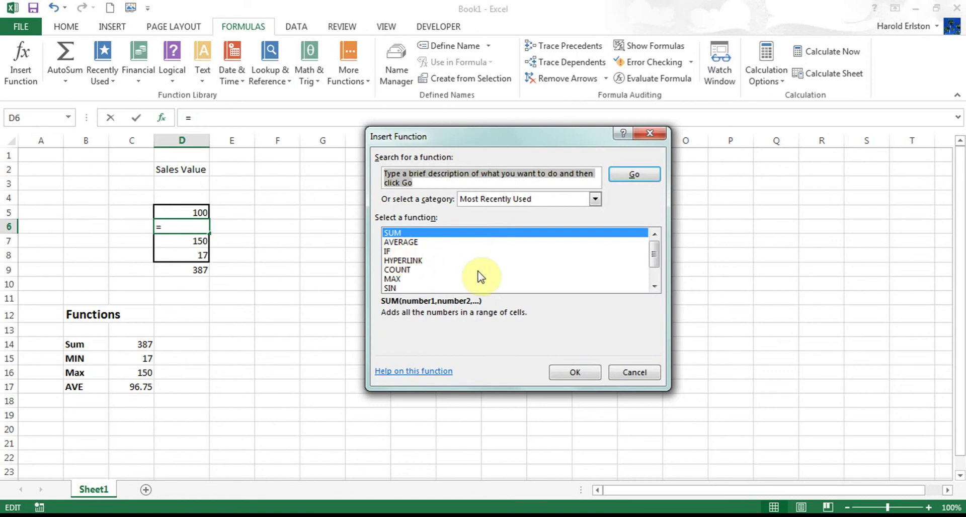
{"action": "left_click", "coordinate": [633, 373]}
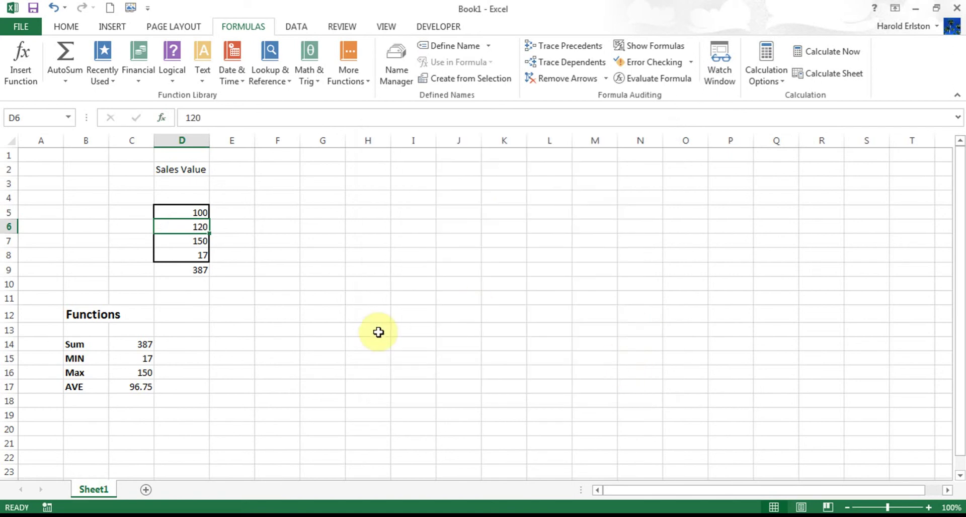
{"action": "left_click", "coordinate": [184, 344]}
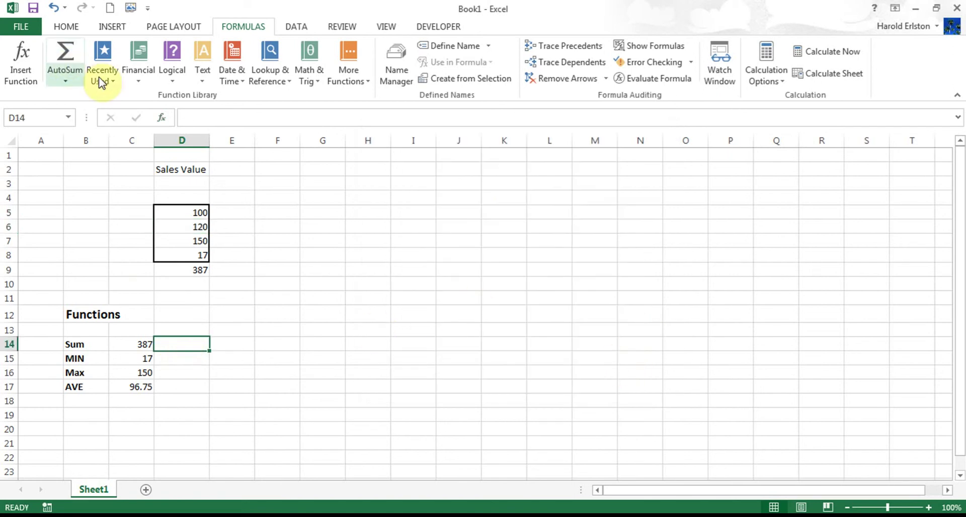
{"action": "left_click", "coordinate": [67, 60]}
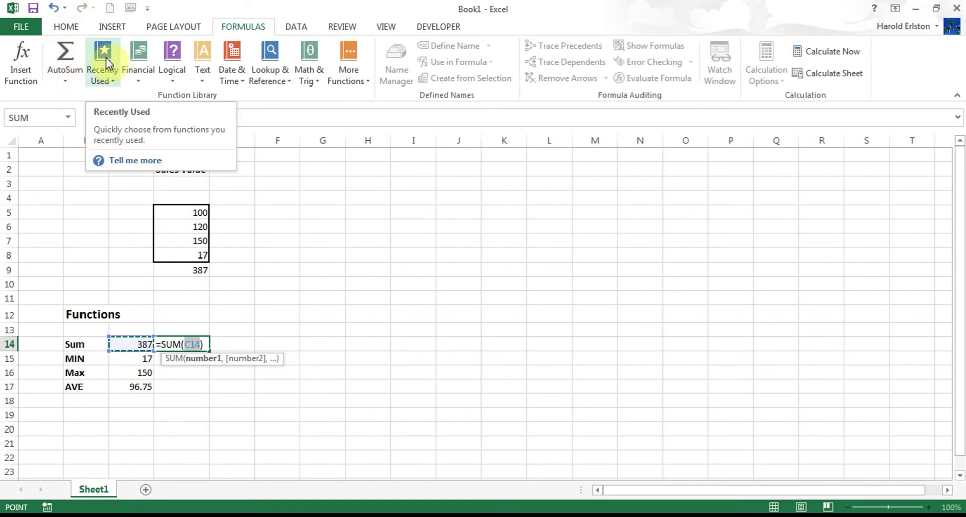
{"action": "key", "text": "Escape"}
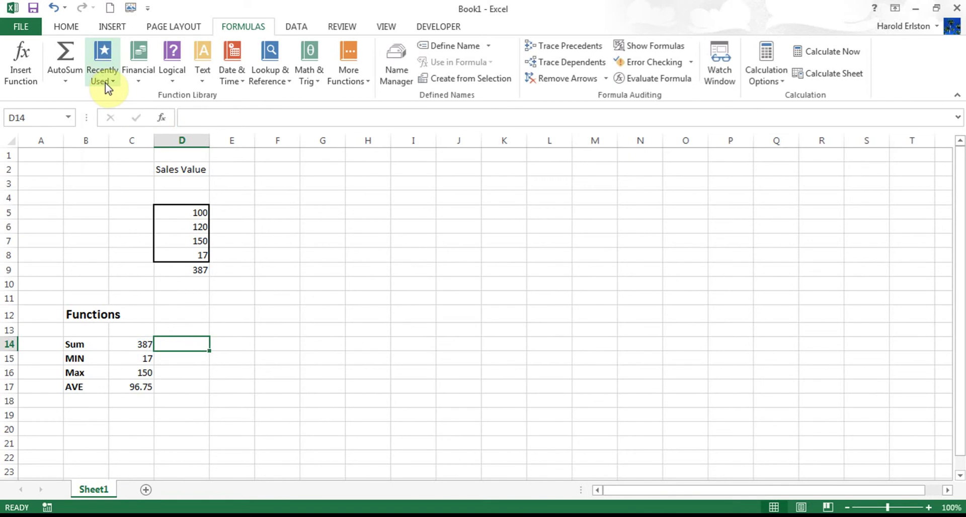
Look through the Recently Used, Financial, Logical, Text and Date & Time function lists without inserting a function.
{"action": "left_click", "coordinate": [105, 83]}
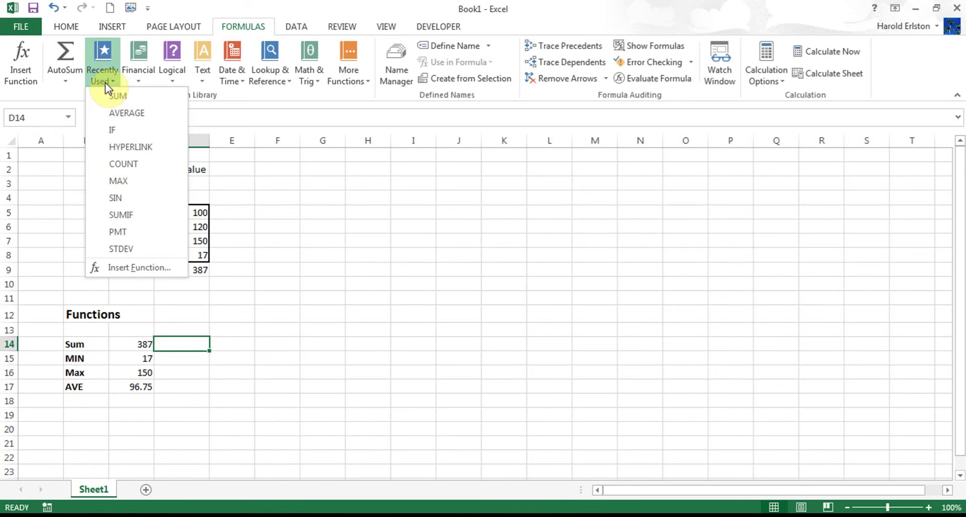
{"action": "left_click", "coordinate": [105, 82]}
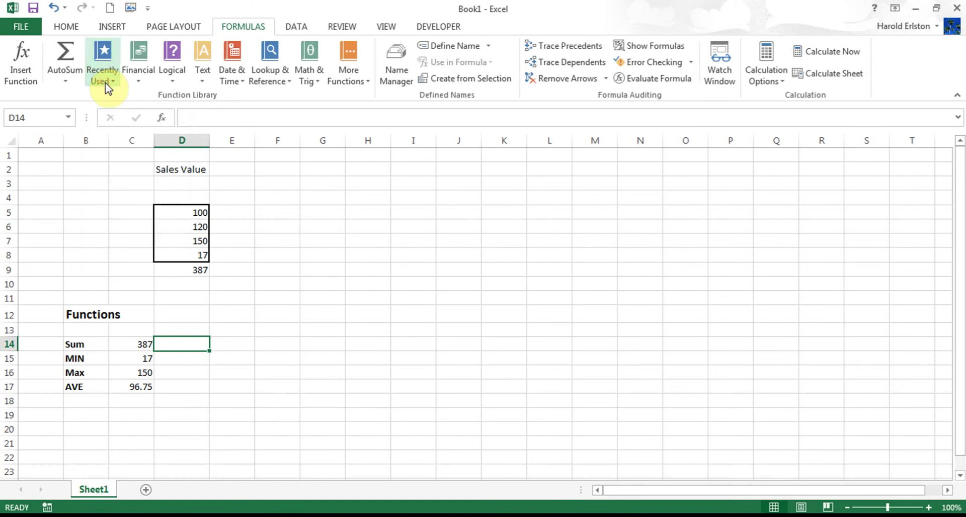
{"action": "left_click", "coordinate": [137, 80]}
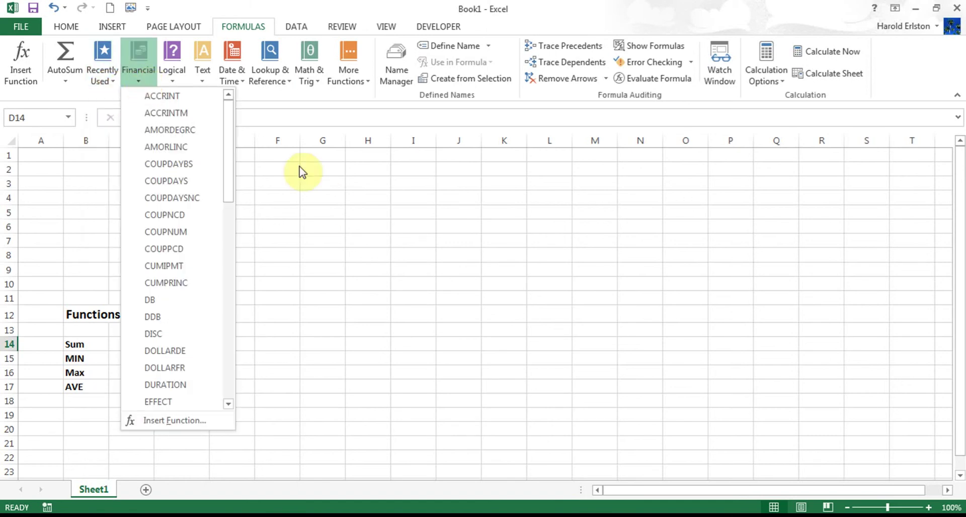
{"action": "left_click_drag", "start_coordinate": [230, 118], "coordinate": [199, 328]}
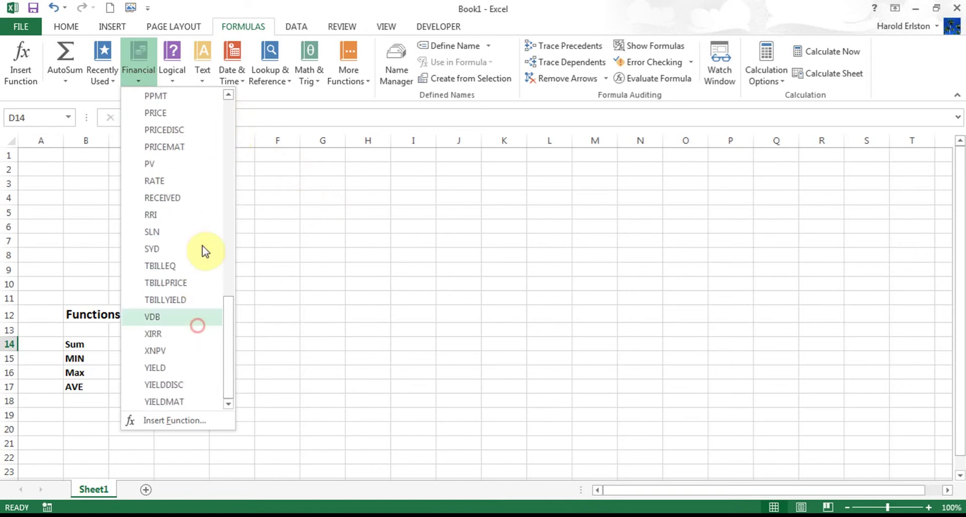
{"action": "left_click", "coordinate": [173, 77]}
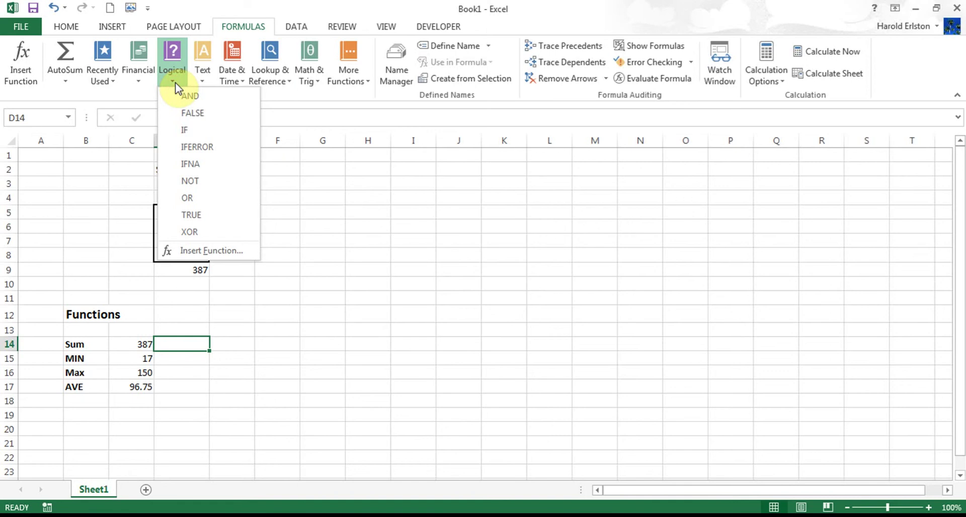
{"action": "left_click", "coordinate": [203, 80]}
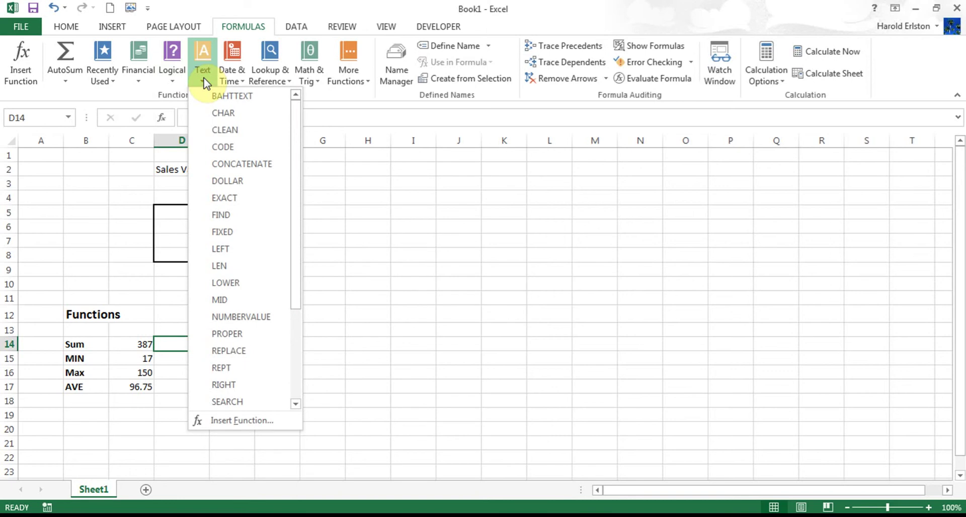
{"action": "left_click", "coordinate": [204, 80]}
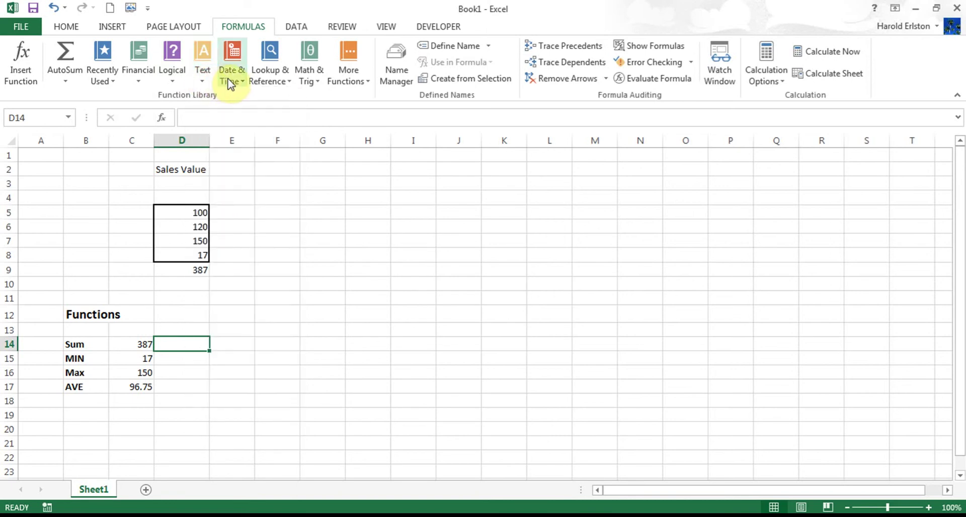
{"action": "left_click", "coordinate": [231, 80]}
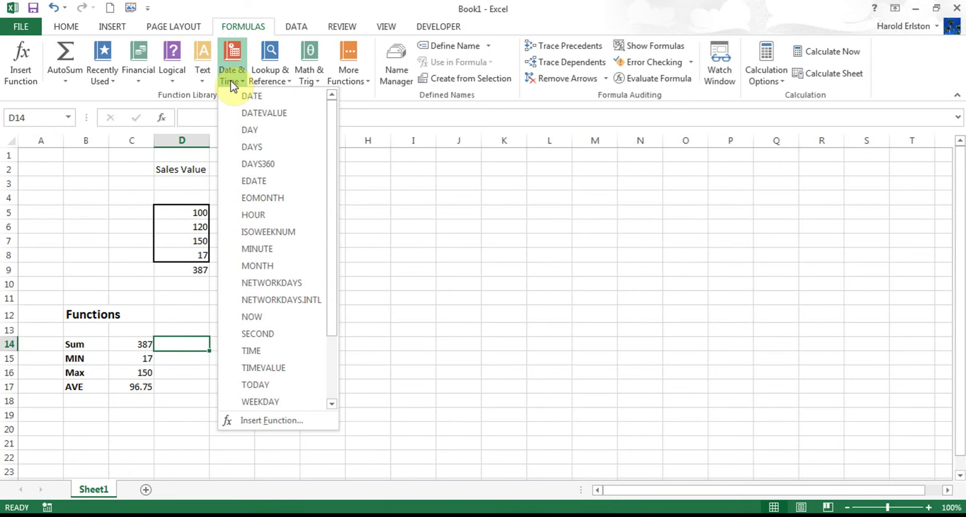
{"action": "left_click", "coordinate": [231, 81]}
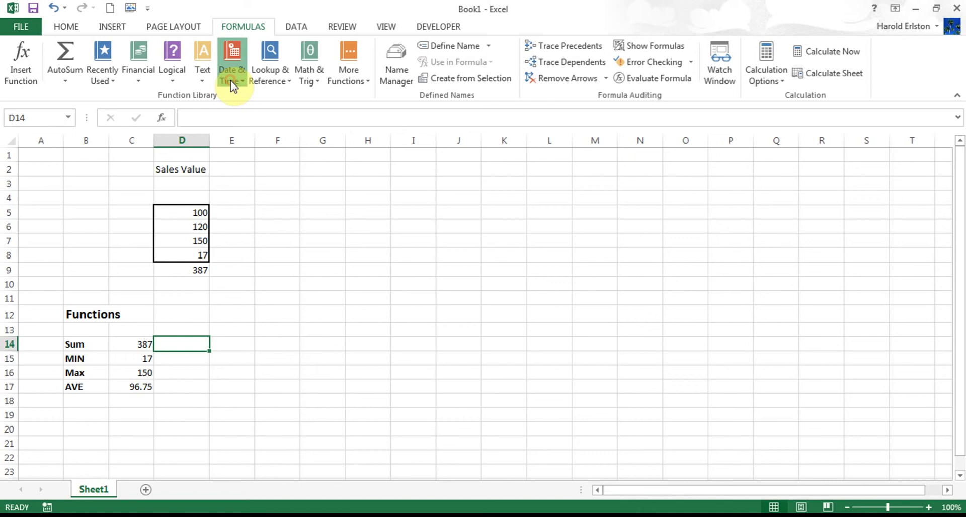
{"action": "left_click", "coordinate": [251, 353]}
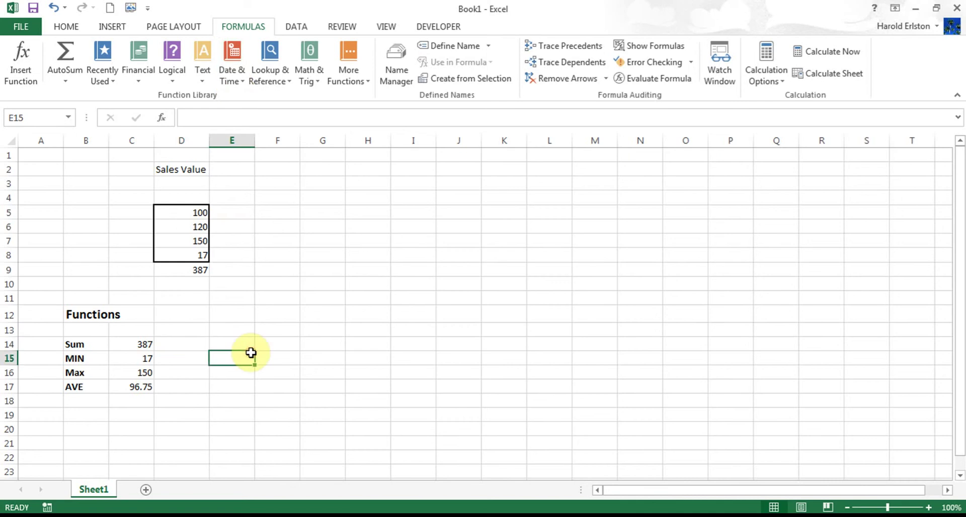
Insert an AVERAGE function in cell D14 and set its first argument to the range D5:D8.
{"action": "left_click", "coordinate": [189, 343]}
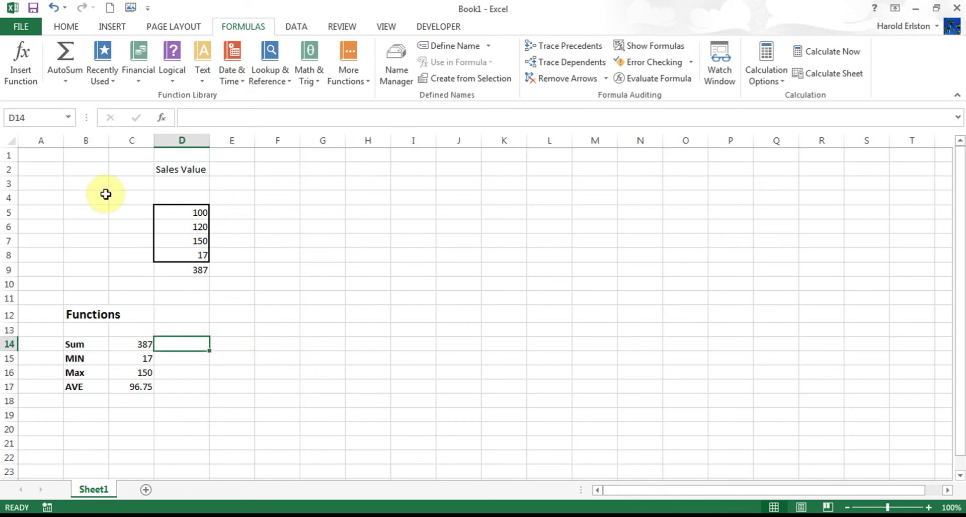
{"action": "left_click", "coordinate": [22, 78]}
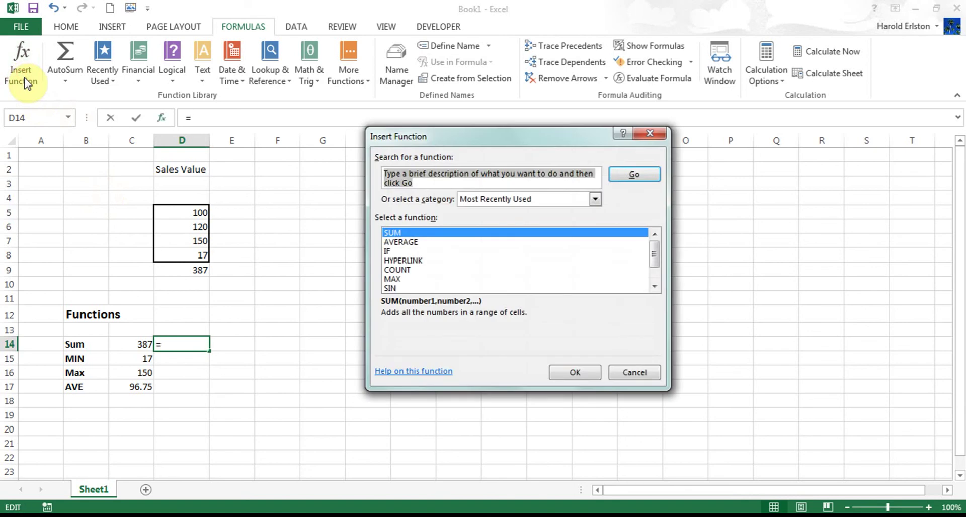
{"action": "left_click", "coordinate": [421, 244]}
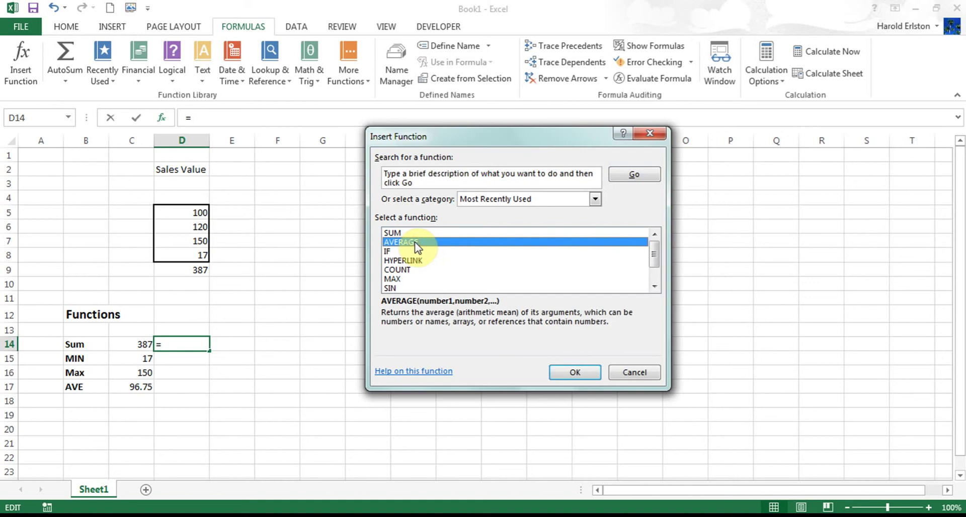
{"action": "left_click", "coordinate": [584, 373]}
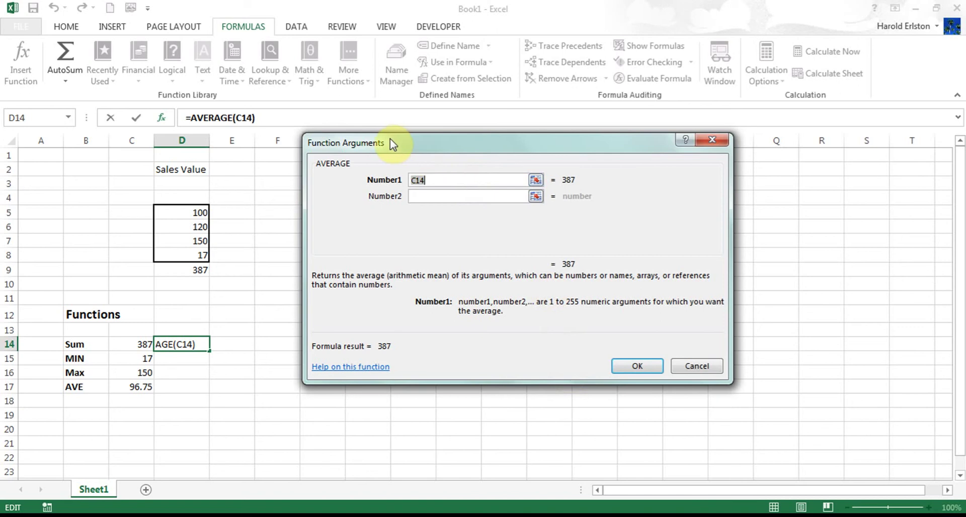
{"action": "left_click_drag", "start_coordinate": [390, 144], "coordinate": [575, 60]}
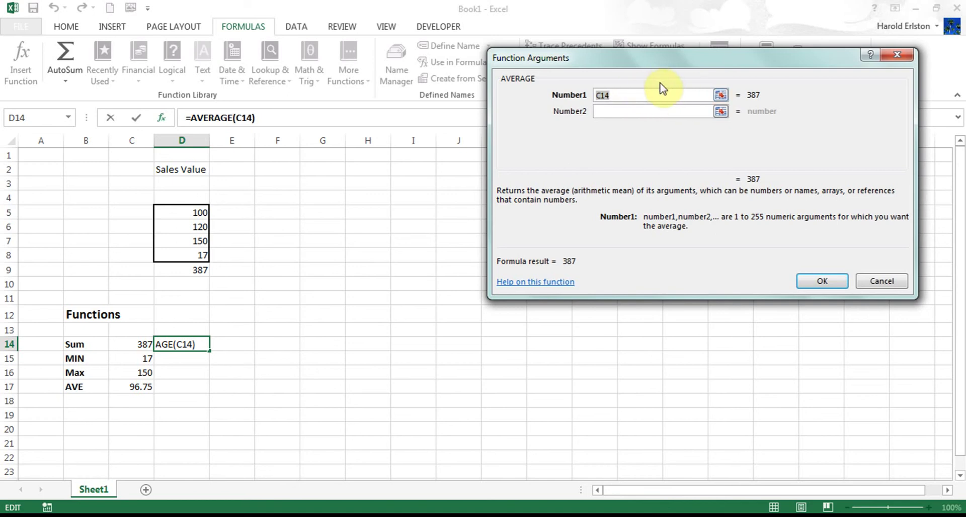
{"action": "left_click", "coordinate": [724, 98]}
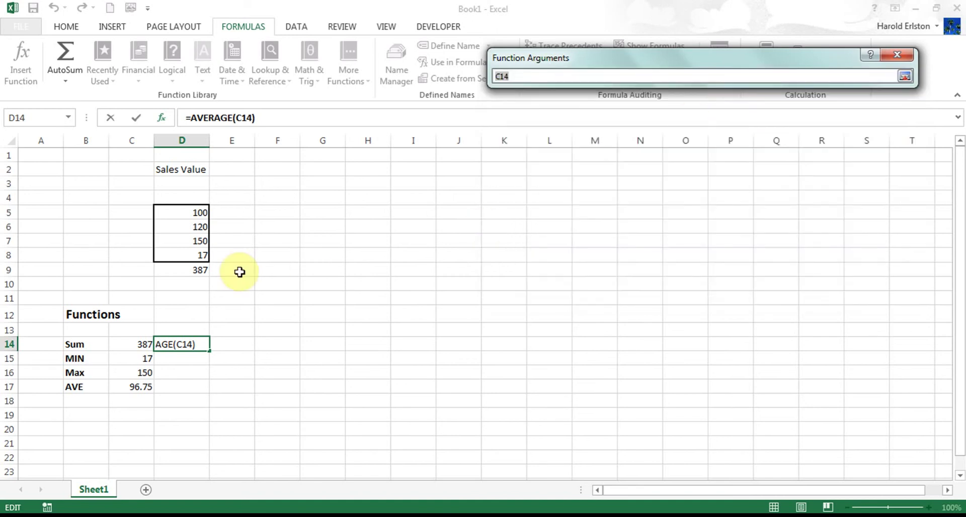
{"action": "left_click_drag", "start_coordinate": [193, 213], "coordinate": [195, 256]}
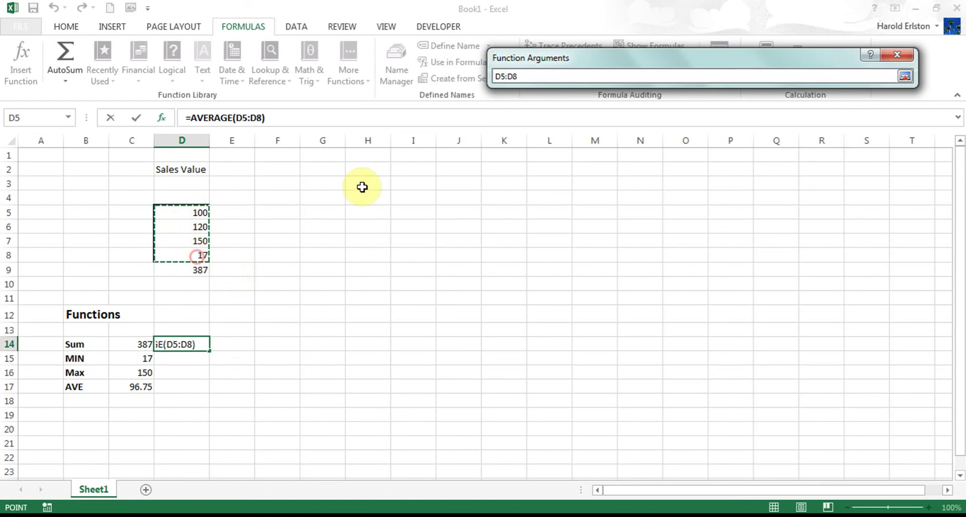
{"action": "left_click", "coordinate": [905, 76]}
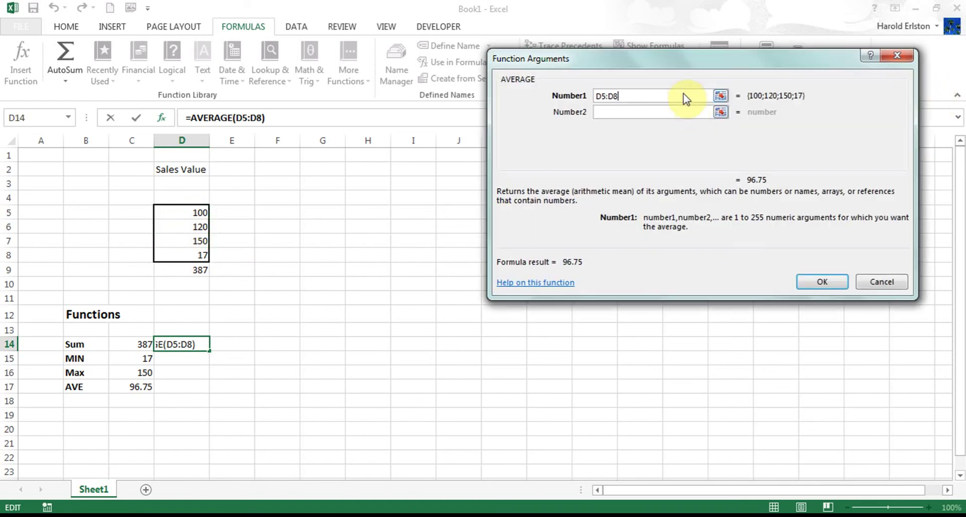
Change the AVERAGE function's arguments to the separate cells D5 and D6, and finish the formula in D14.
{"action": "key", "text": "BackSpace"}
{"action": "key", "text": "BackSpace"}
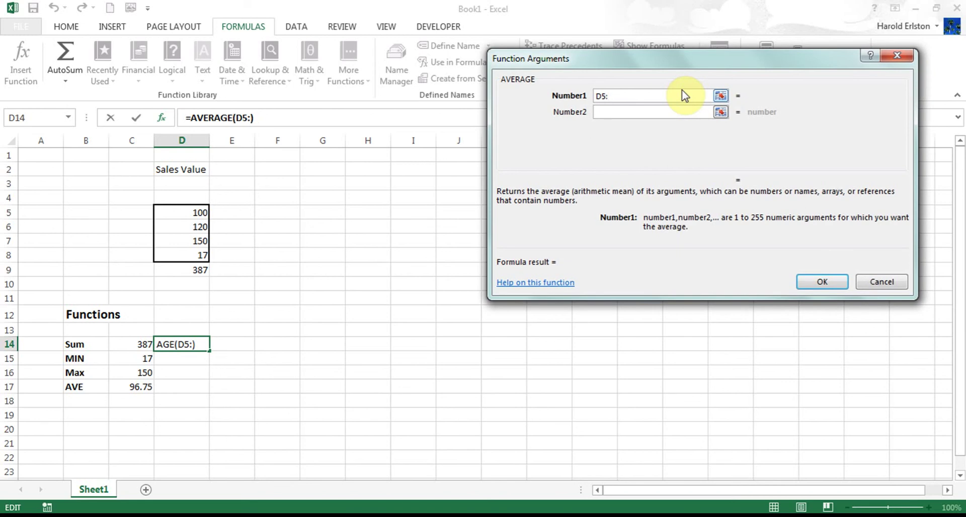
{"action": "key", "text": "BackSpace"}
{"action": "left_click", "coordinate": [673, 112]}
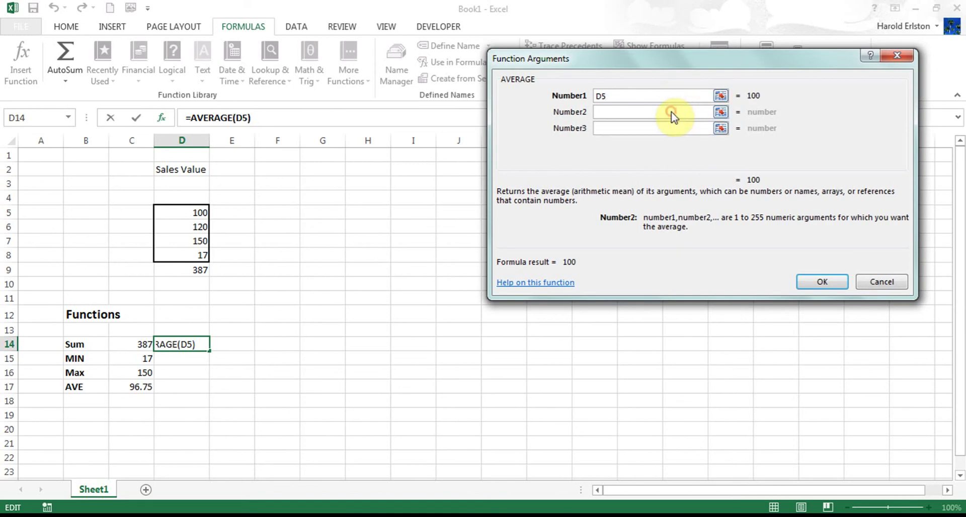
{"action": "left_click", "coordinate": [721, 112]}
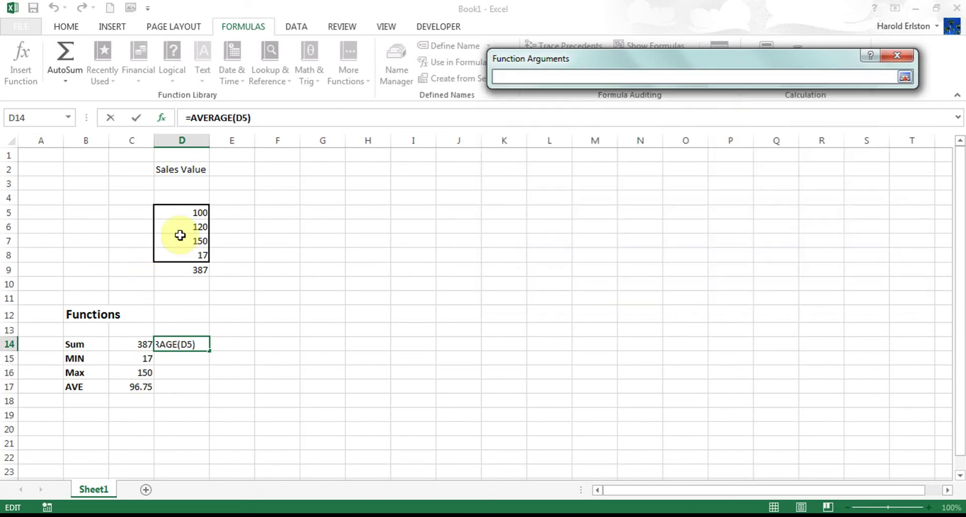
{"action": "left_click", "coordinate": [197, 225]}
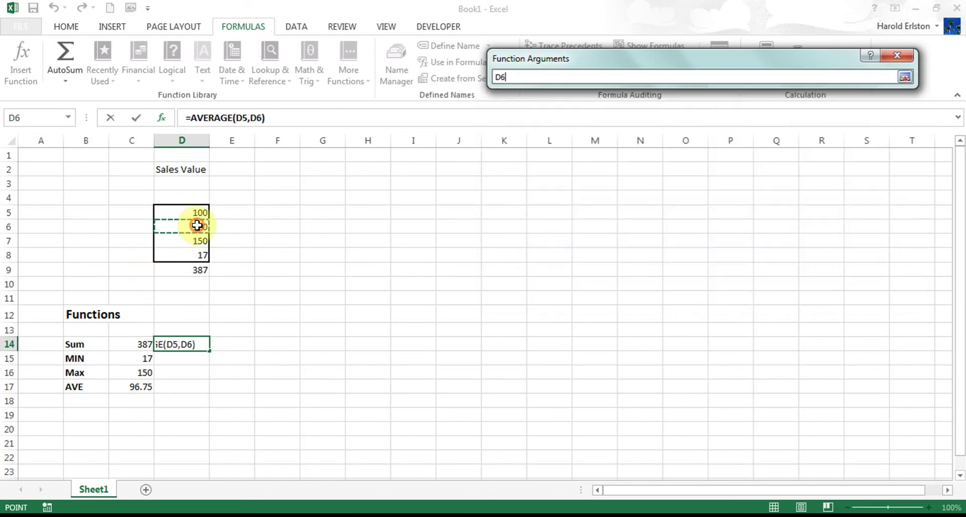
{"action": "left_click", "coordinate": [906, 76]}
{"action": "left_click", "coordinate": [669, 128]}
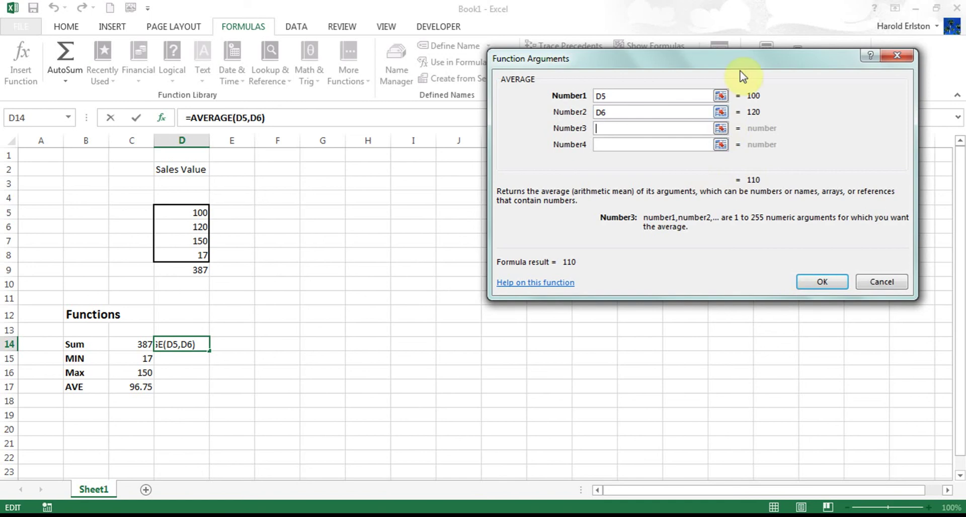
{"action": "left_click", "coordinate": [822, 283]}
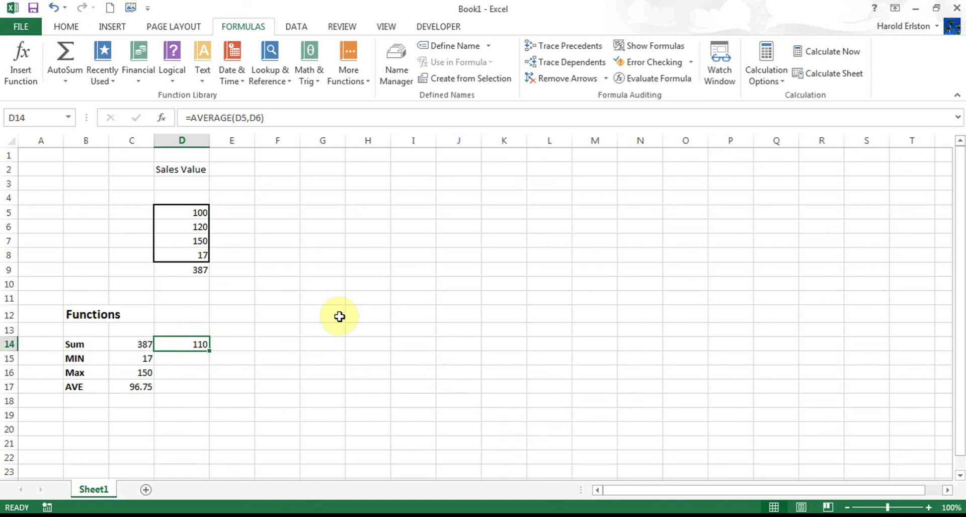
{"action": "left_click", "coordinate": [178, 358]}
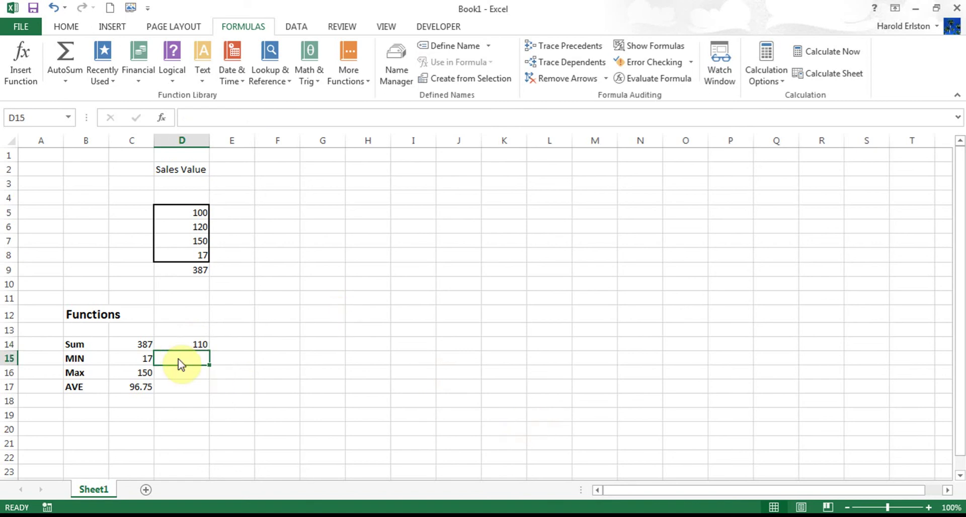
{"action": "type", "text": "=s"}
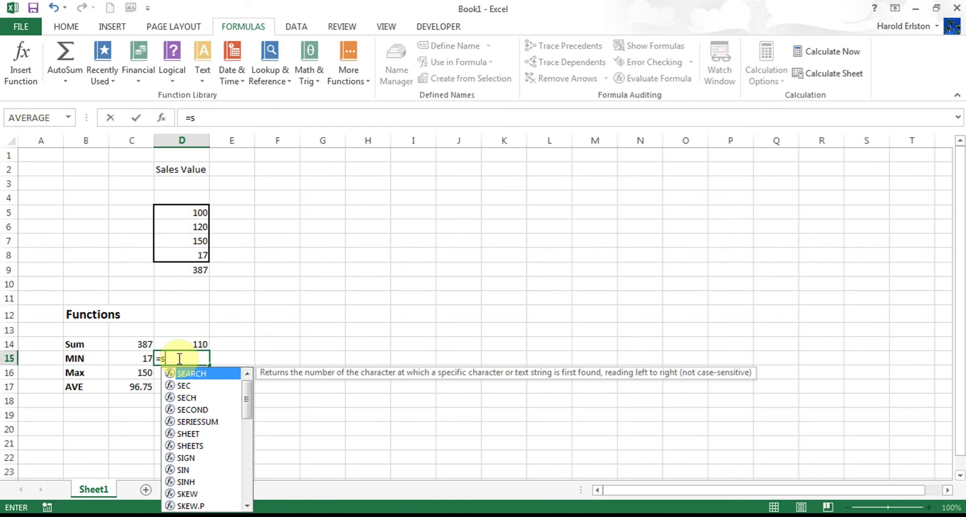
{"action": "type", "text": "um"}
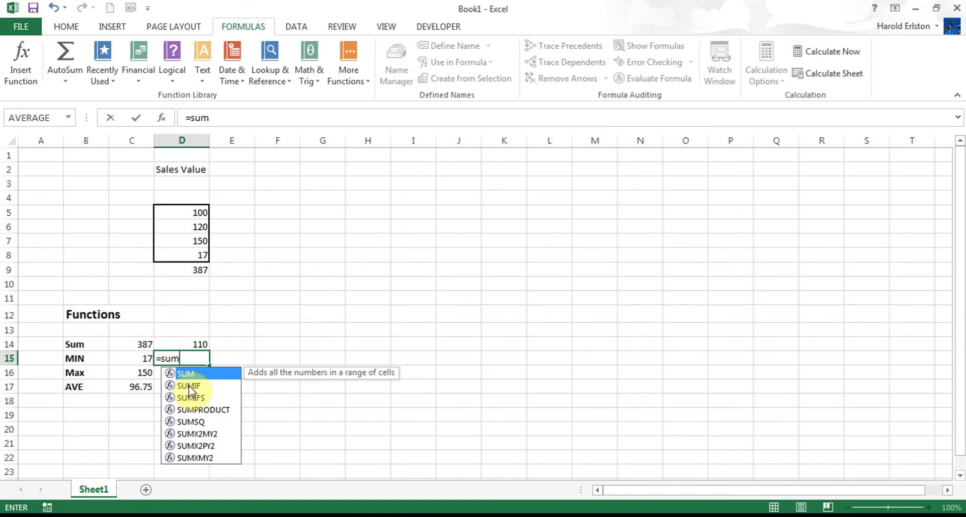
{"action": "key", "text": "Left"}
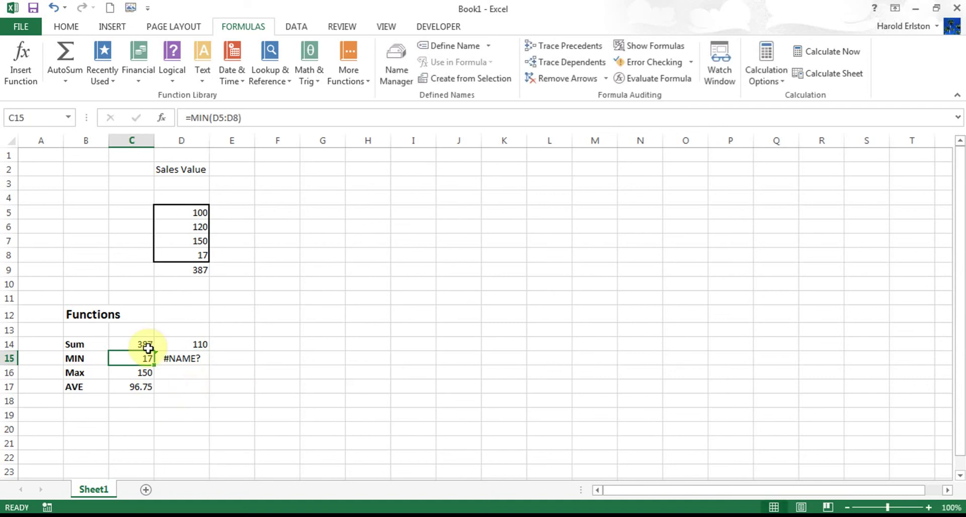
{"action": "left_click", "coordinate": [53, 9]}
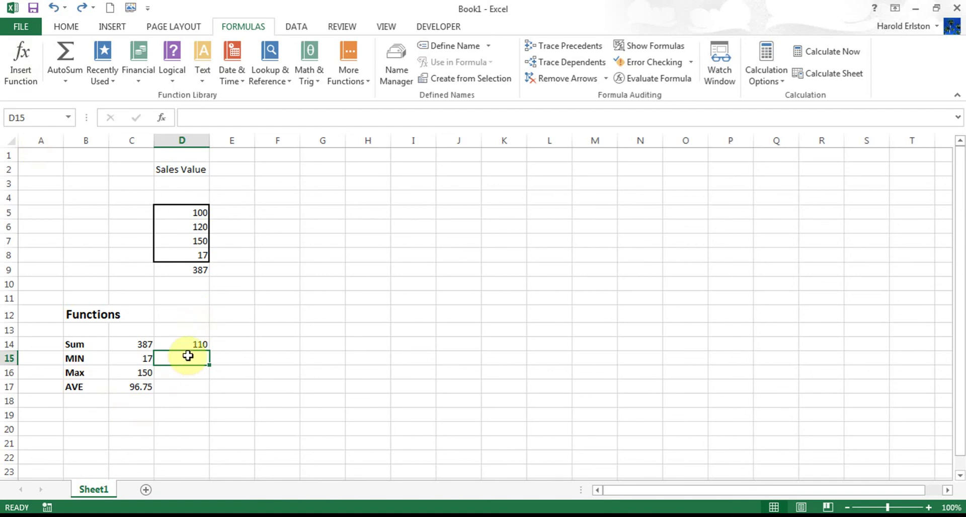
Enter =sumif in cell D15 to narrow the suggested functions, without completing a formula.
{"action": "type", "text": "=s"}
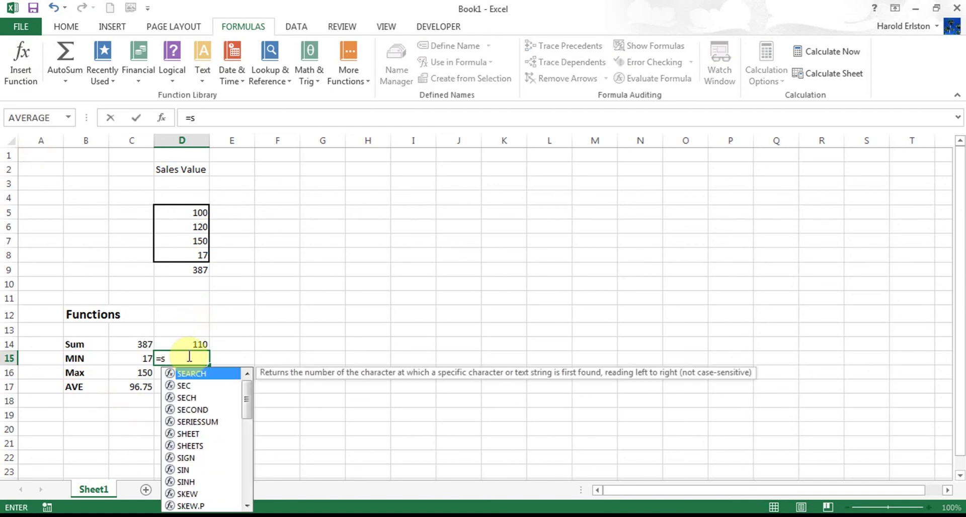
{"action": "type", "text": "um"}
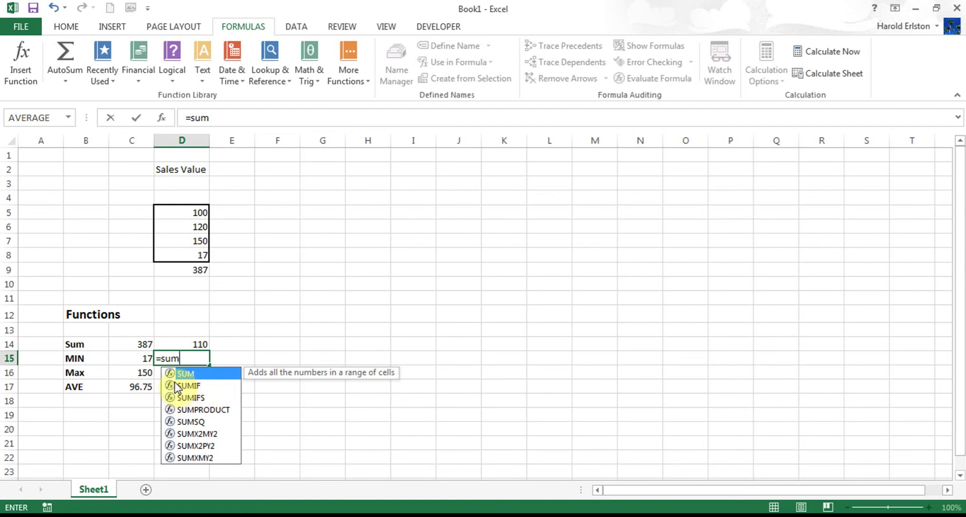
{"action": "type", "text": "i"}
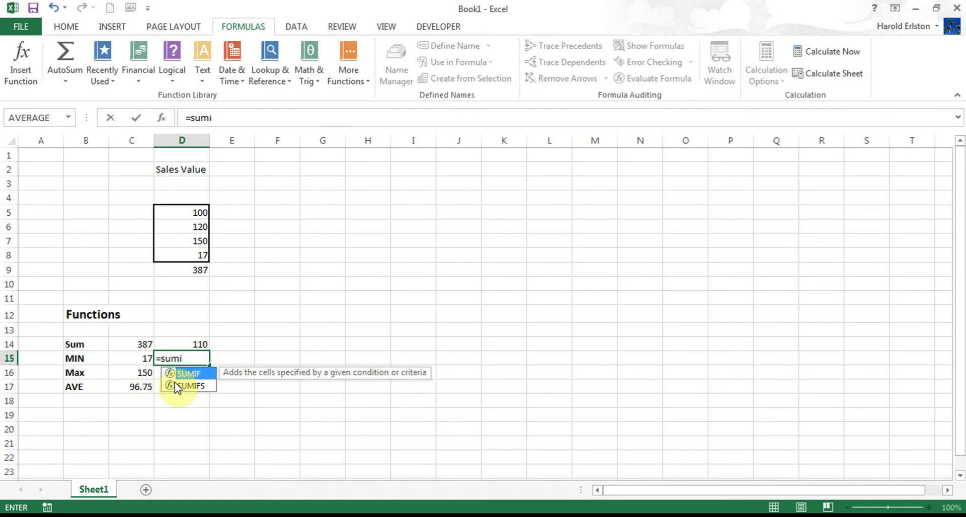
{"action": "type", "text": "f"}
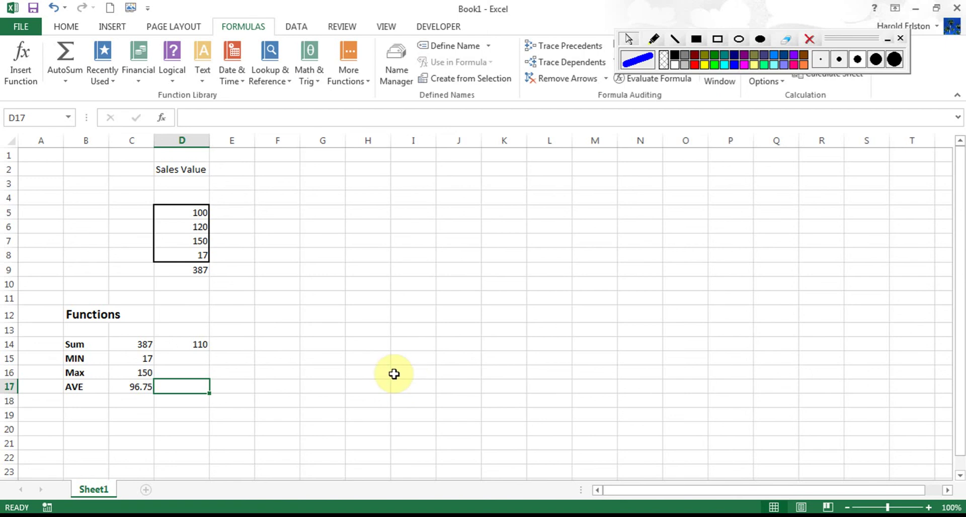
Insert an AVERAGE function in cell D17 and replace its suggested first argument with cell D5.
{"action": "left_click", "coordinate": [22, 63]}
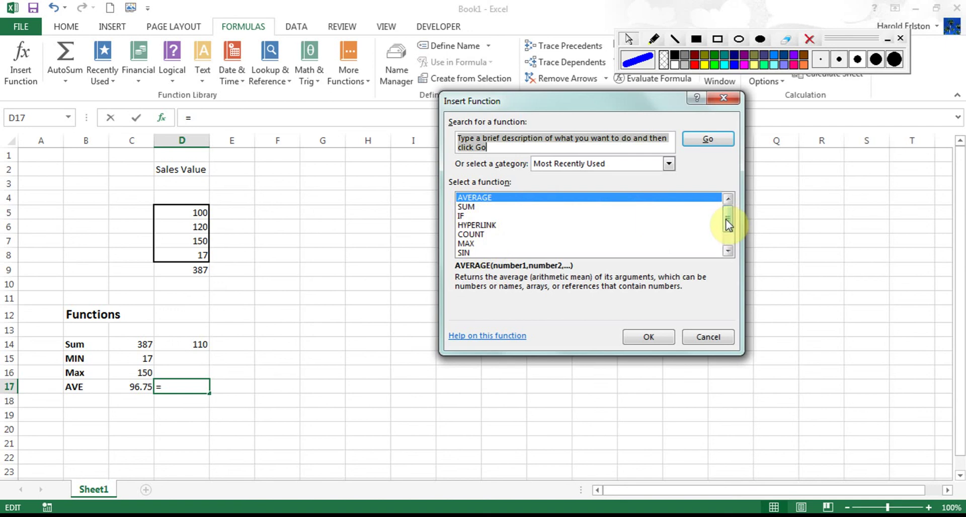
{"action": "left_click", "coordinate": [649, 339]}
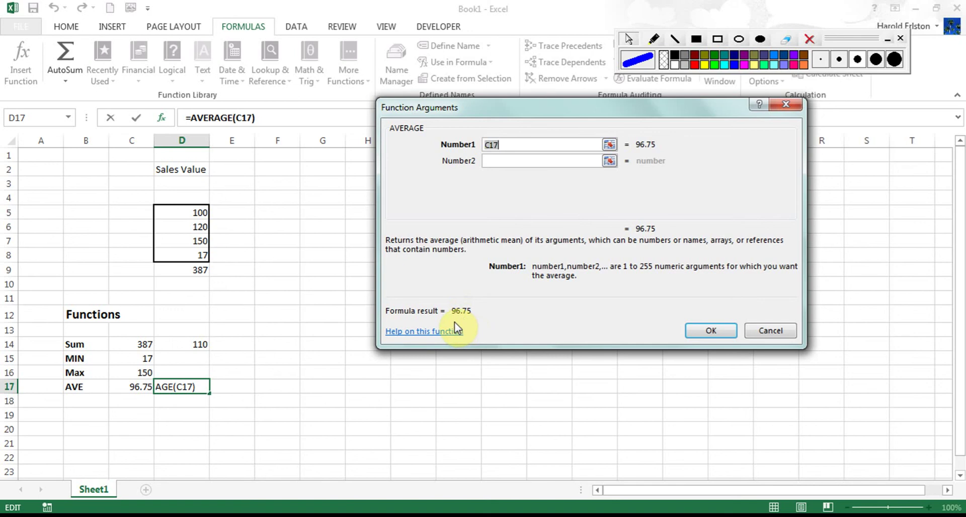
{"action": "key", "text": "BackSpace"}
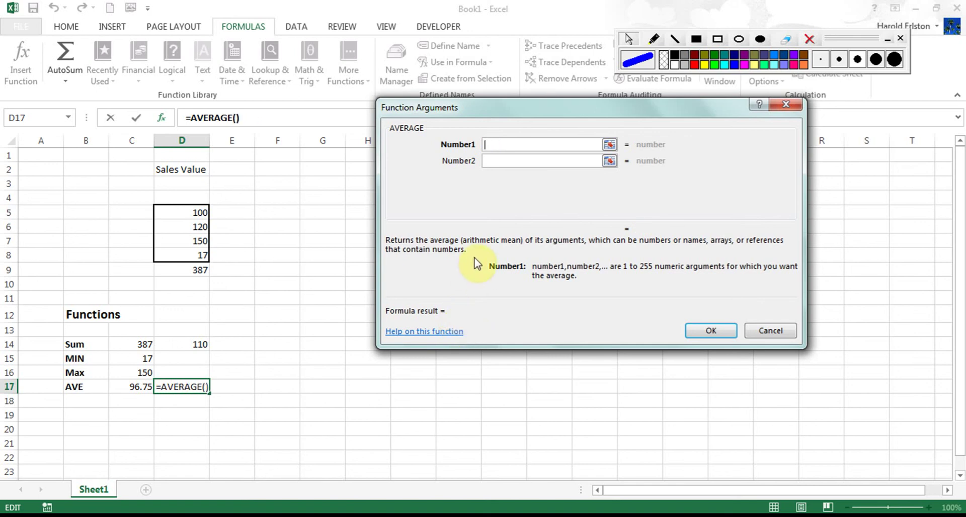
{"action": "left_click", "coordinate": [609, 145]}
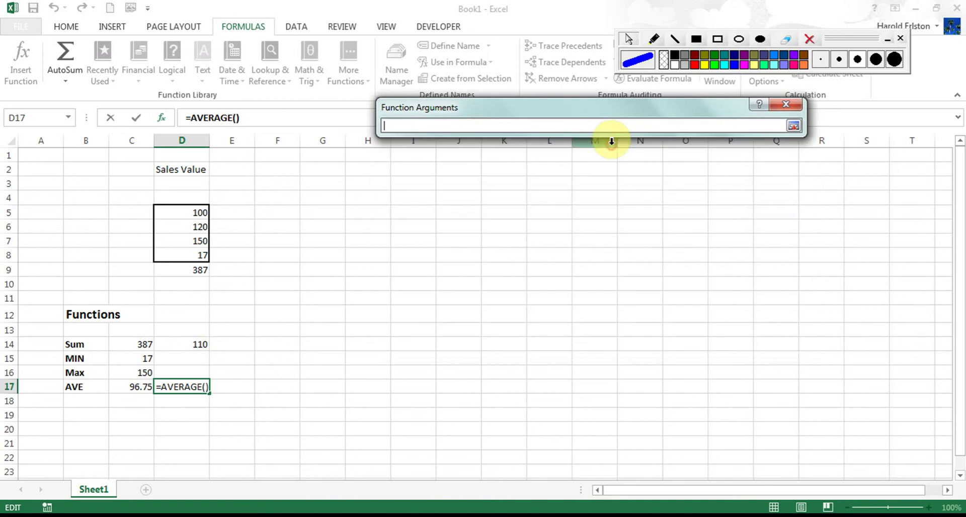
{"action": "left_click", "coordinate": [201, 212]}
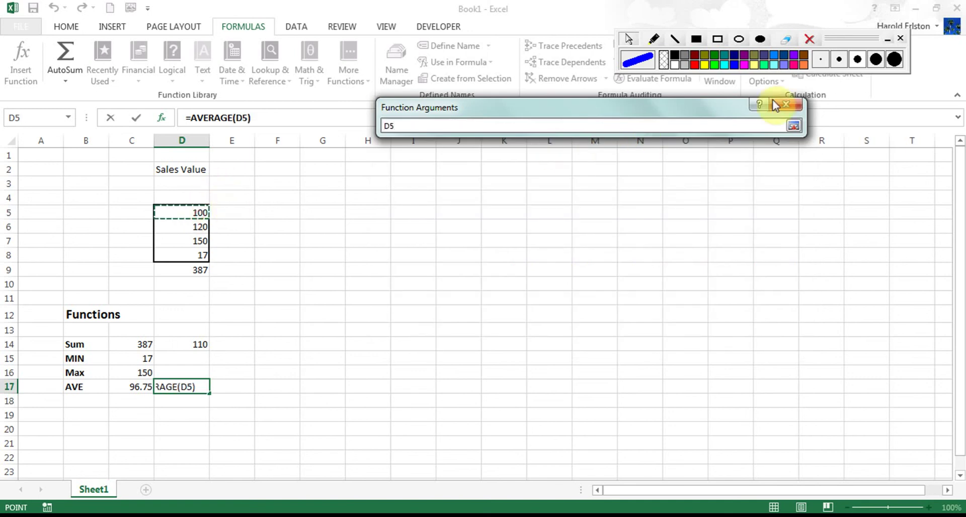
{"action": "left_click", "coordinate": [794, 125]}
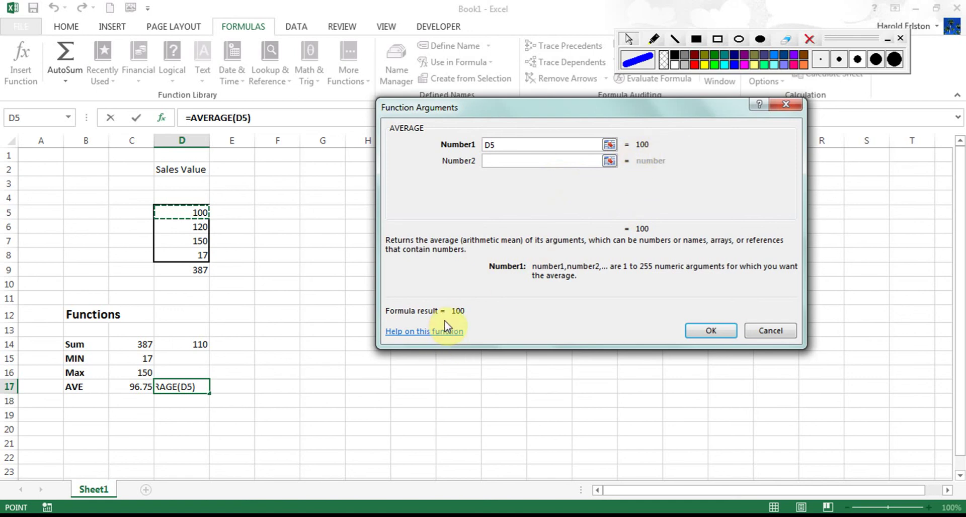
Set the AVERAGE function's second argument to cell D6 and finish the formula in D17.
{"action": "left_click", "coordinate": [610, 161]}
{"action": "left_click", "coordinate": [194, 225]}
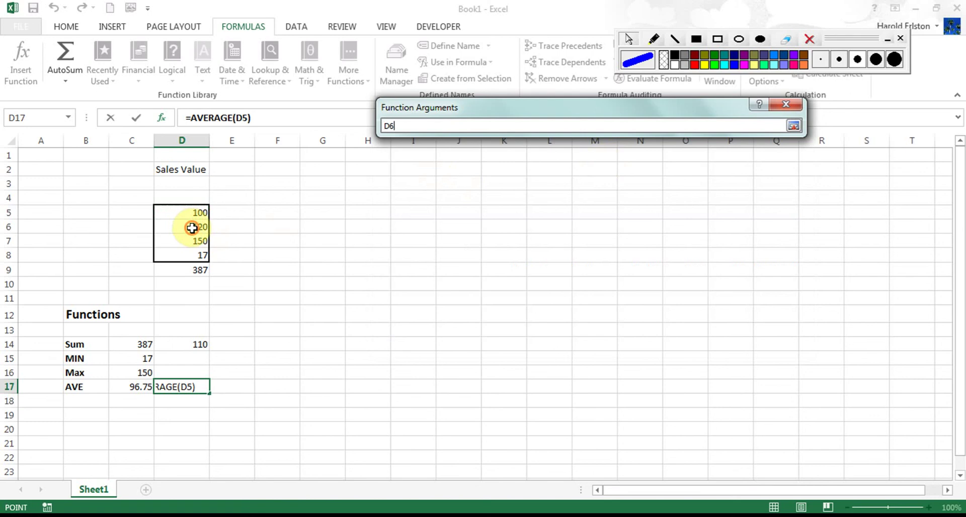
{"action": "left_click", "coordinate": [793, 126]}
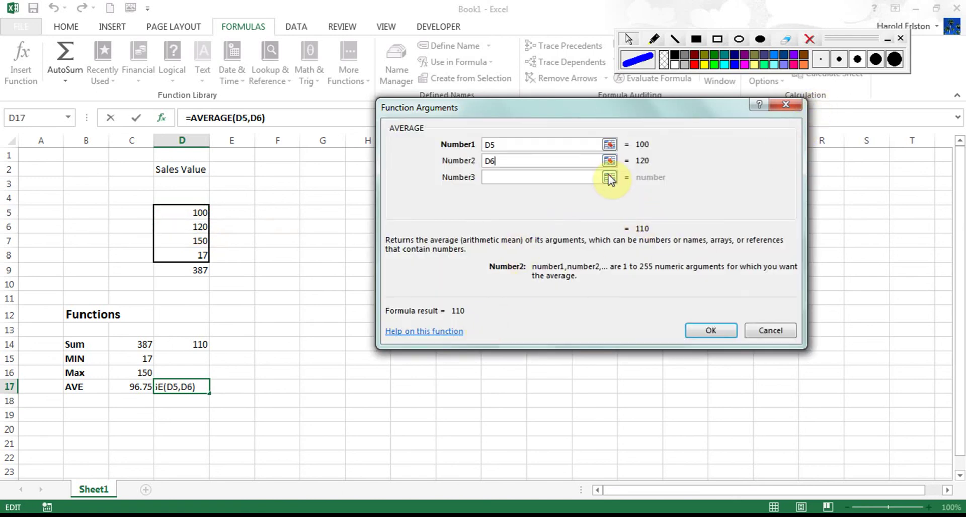
{"action": "key", "text": "Return"}
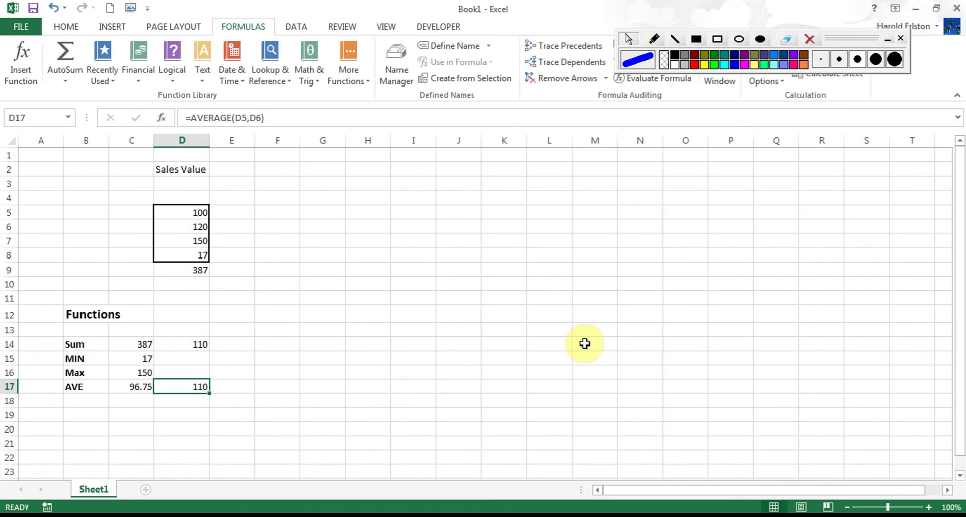
Start a SUMIF formula in cell D15.
{"action": "key", "text": "Up"}
{"action": "key", "text": "Up"}
{"action": "type", "text": "=sumif"}
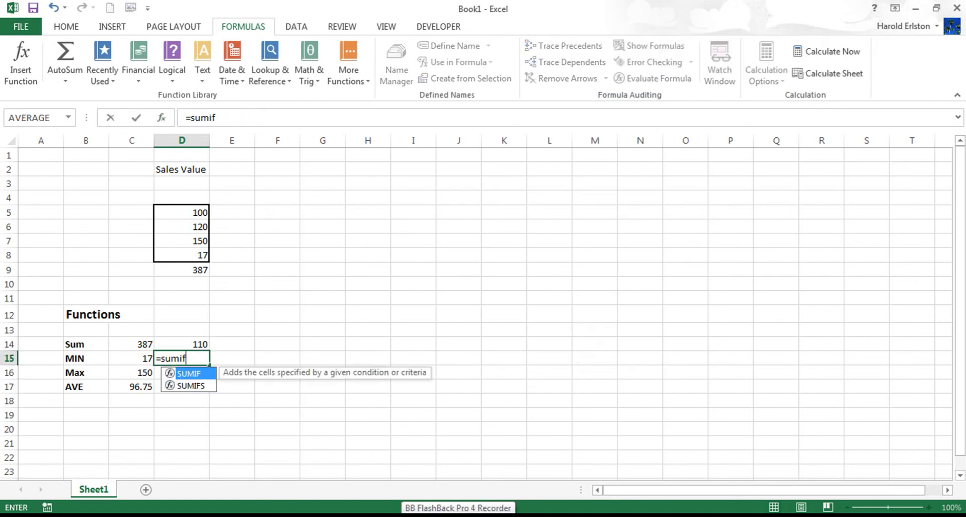